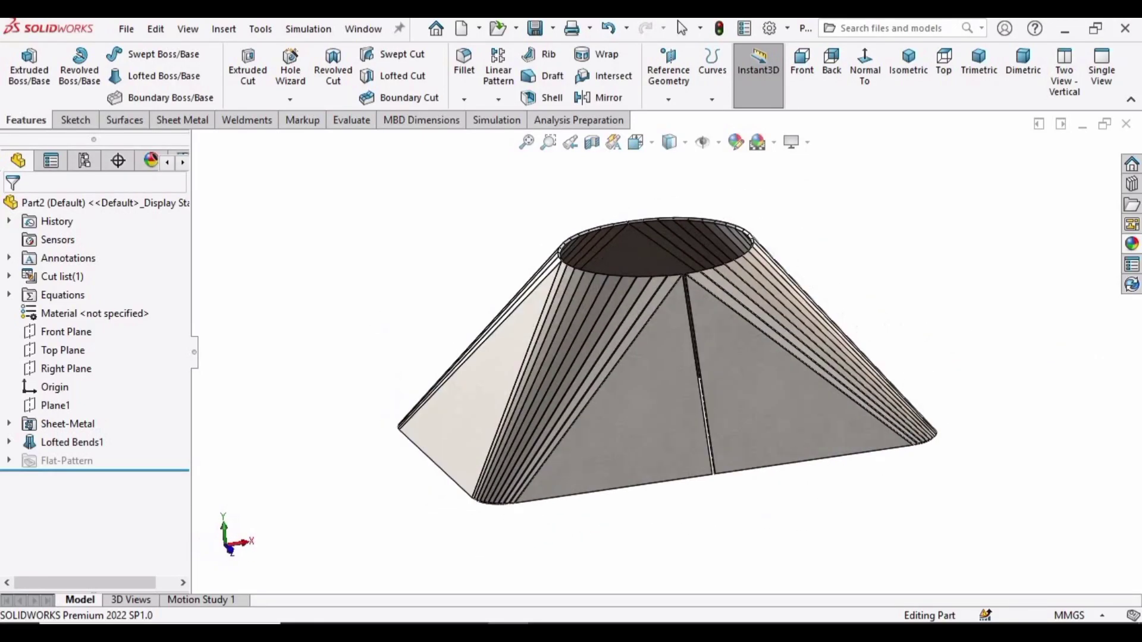
pyautogui.moveTo(1062, 398); pyautogui.dragTo(1045, 481, button='middle')
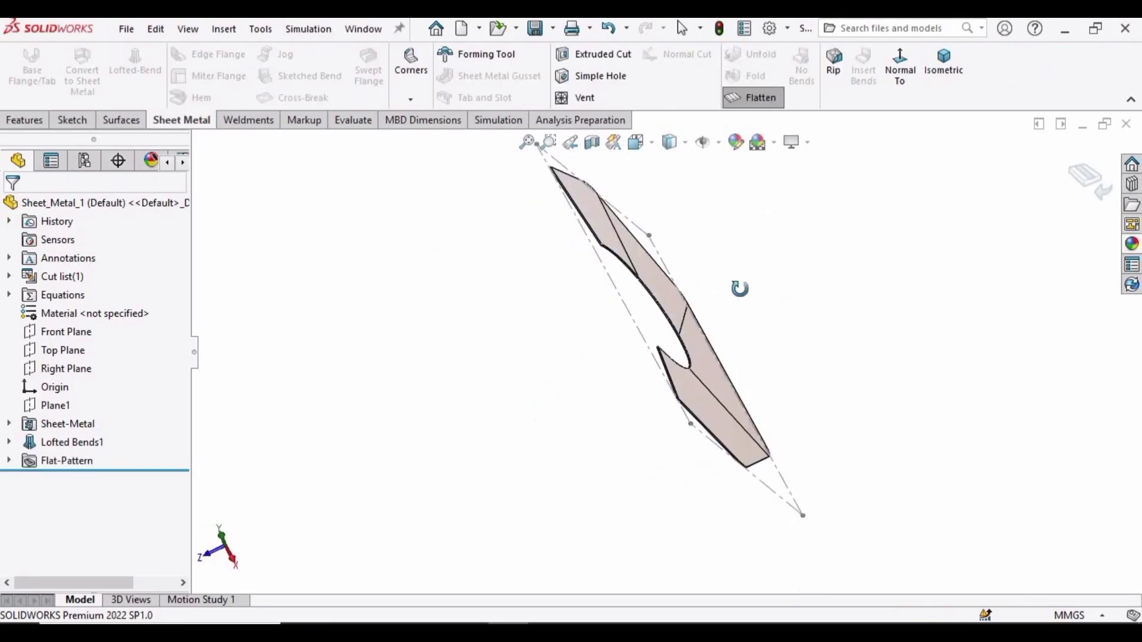
pyautogui.moveTo(739, 288); pyautogui.dragTo(860, 358, button='middle')
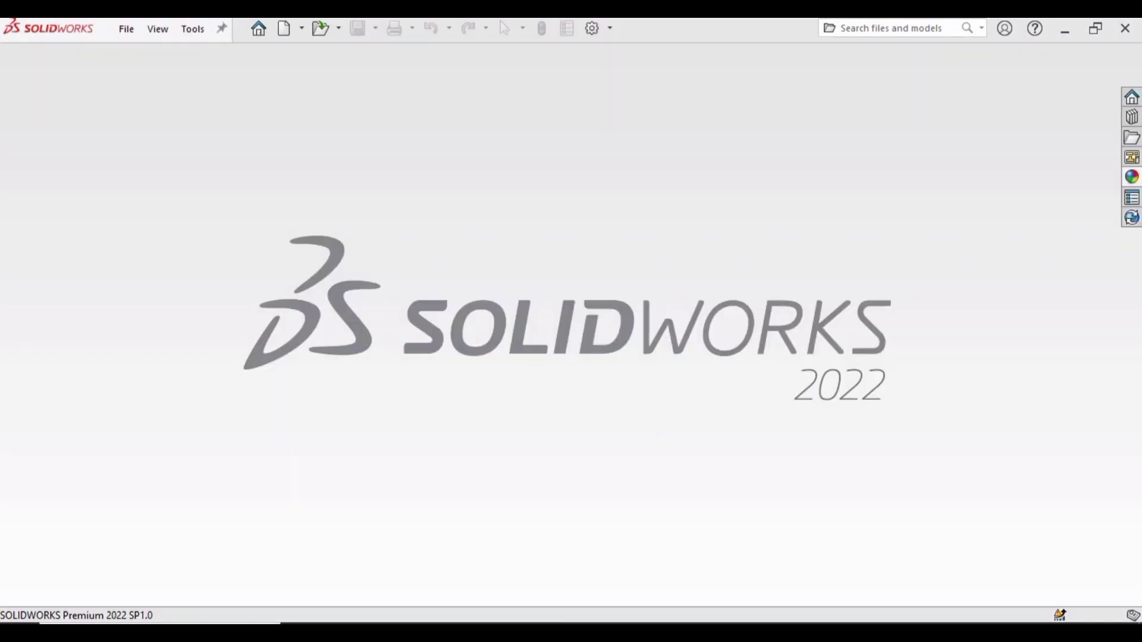
# Create a new part document and start a sketch on the Top Plane
pyautogui.click(126, 28)
pyautogui.click(133, 51)
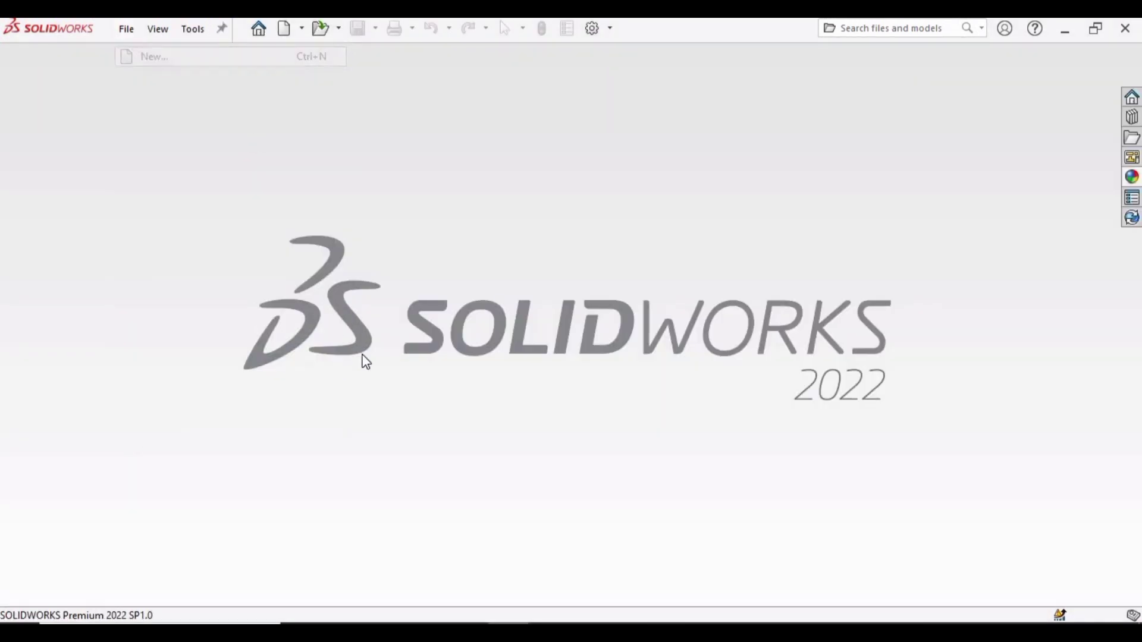
pyautogui.click(429, 277)
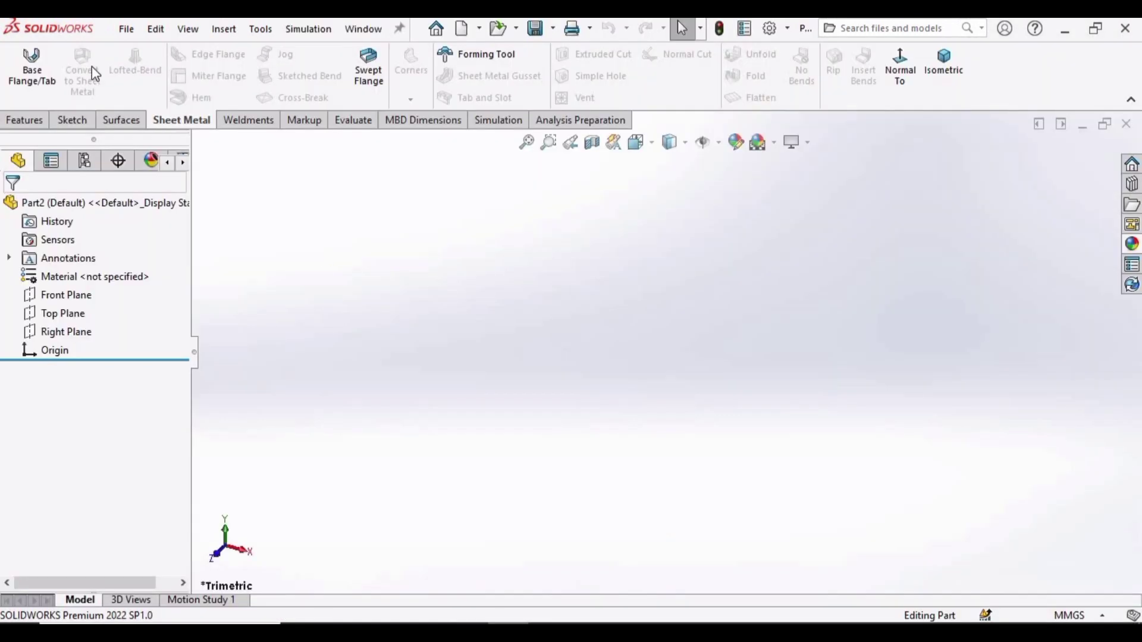
pyautogui.click(77, 315)
pyautogui.click(88, 286)
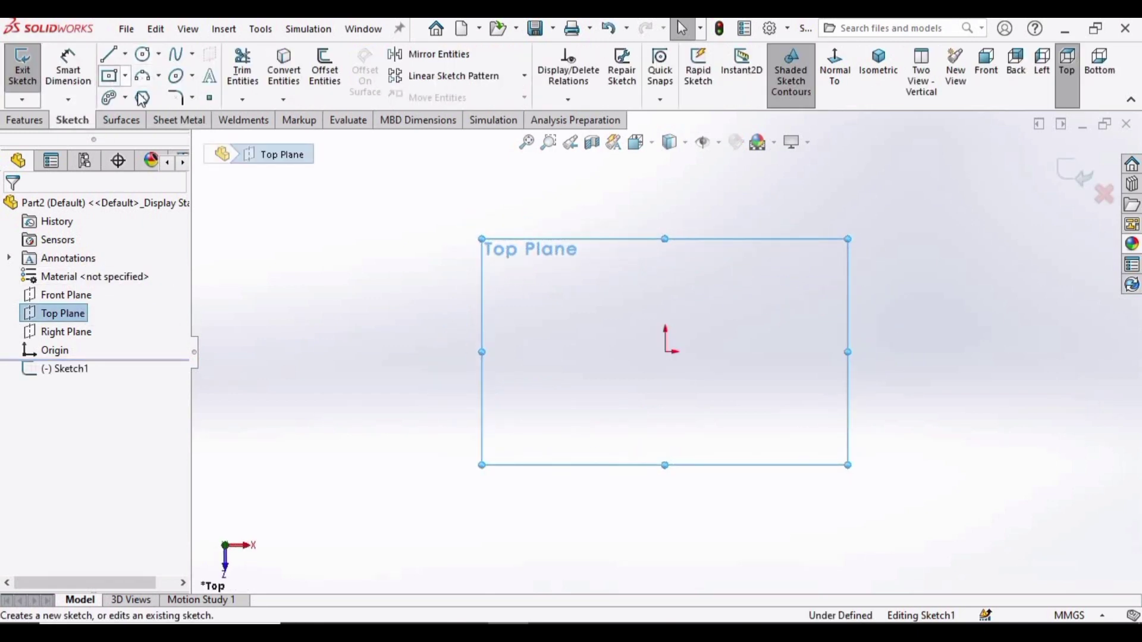
# Sketch a center rectangle about 199 mm wide, centred on the origin
pyautogui.click(126, 75)
pyautogui.click(148, 121)
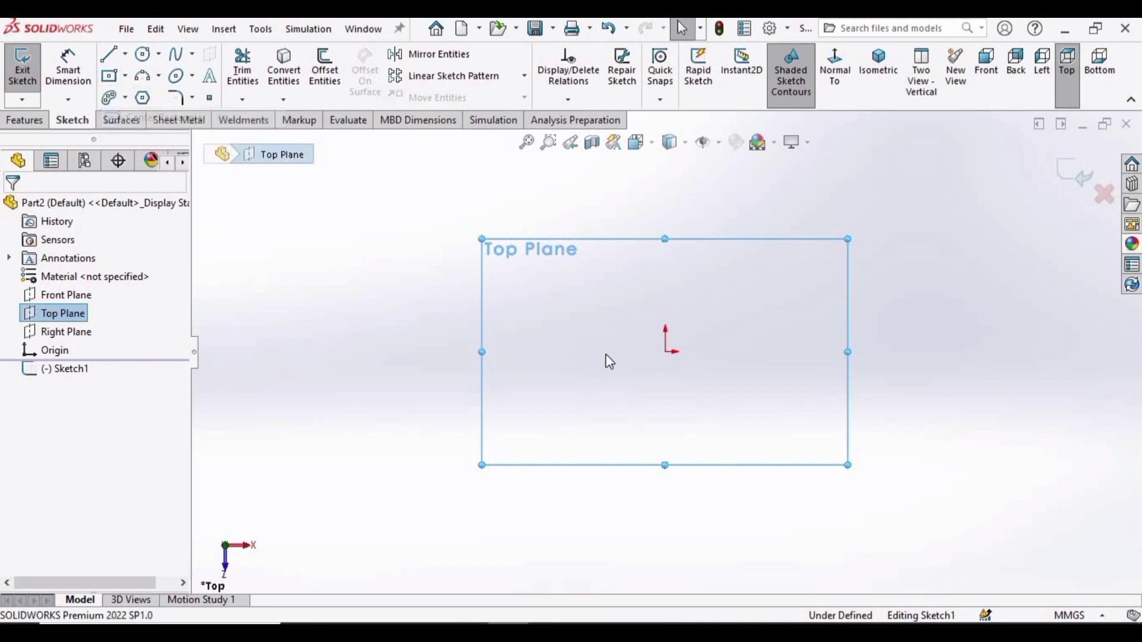
pyautogui.click(665, 351)
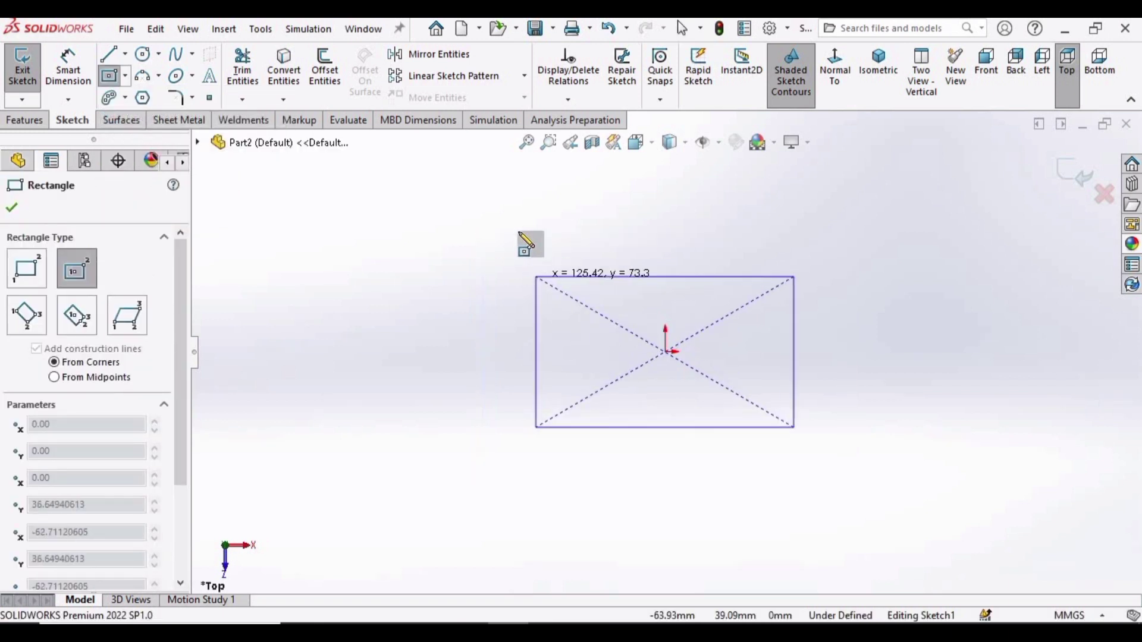
pyautogui.click(461, 230)
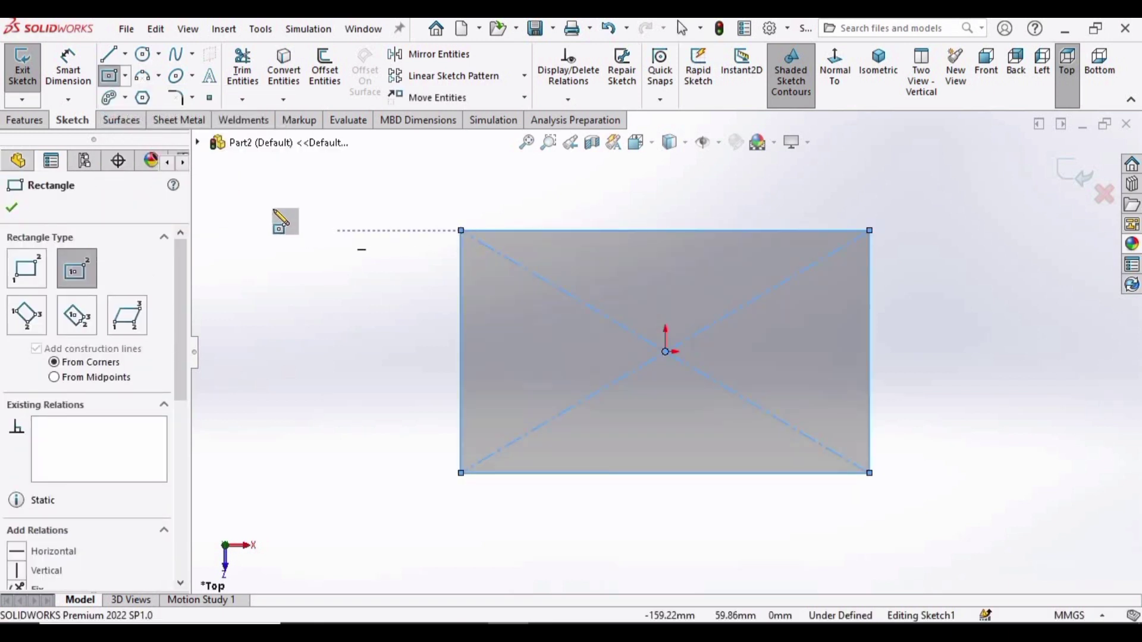
# Dimension the rectangle to 150 mm wide and 100 mm high
pyautogui.click(68, 66)
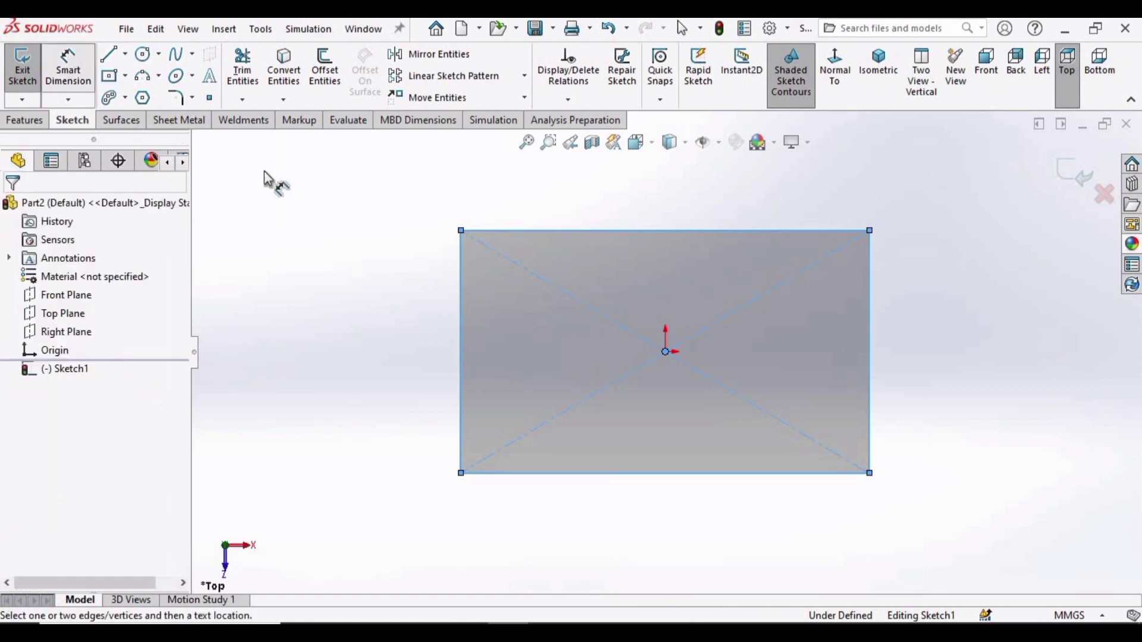
pyautogui.click(561, 230)
pyautogui.click(663, 196)
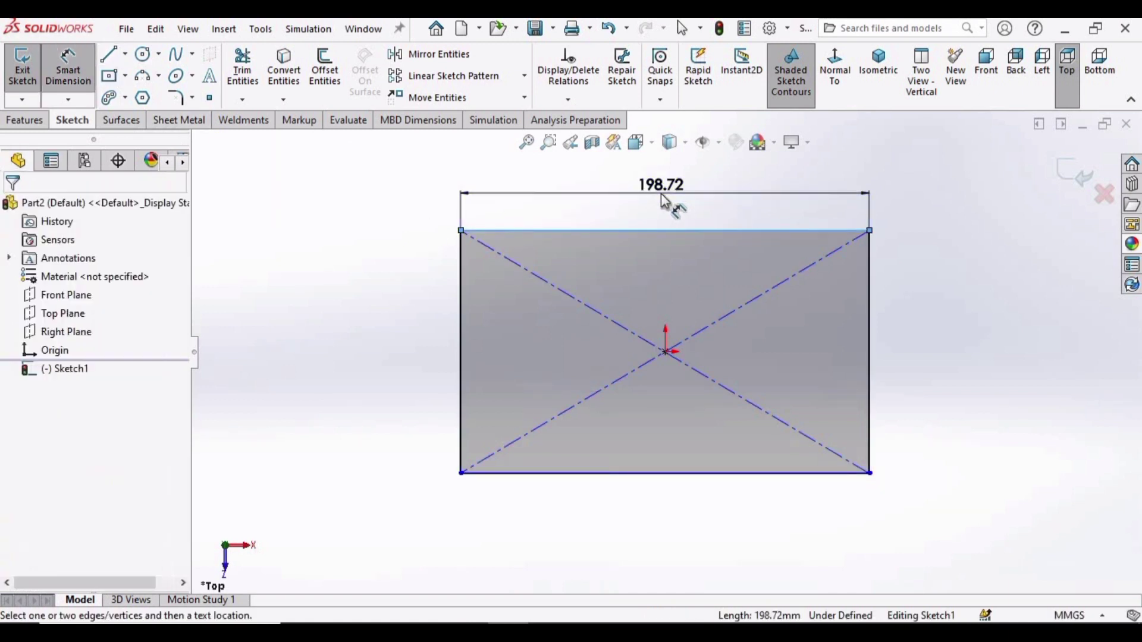
pyautogui.write('150')
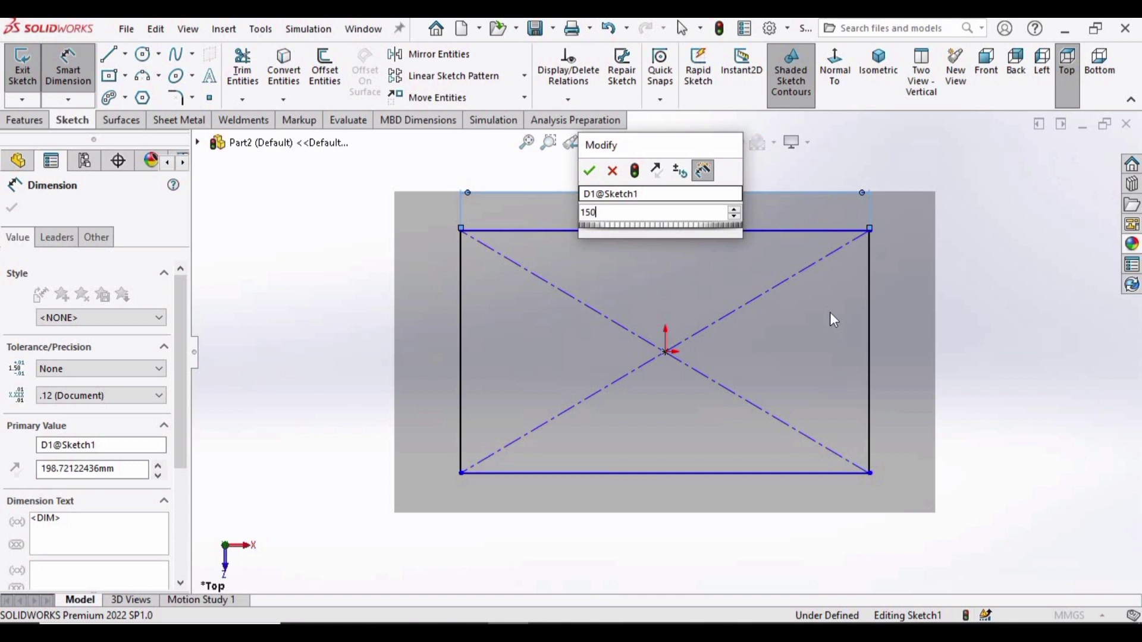
pyautogui.press('Return')
pyautogui.click(869, 314)
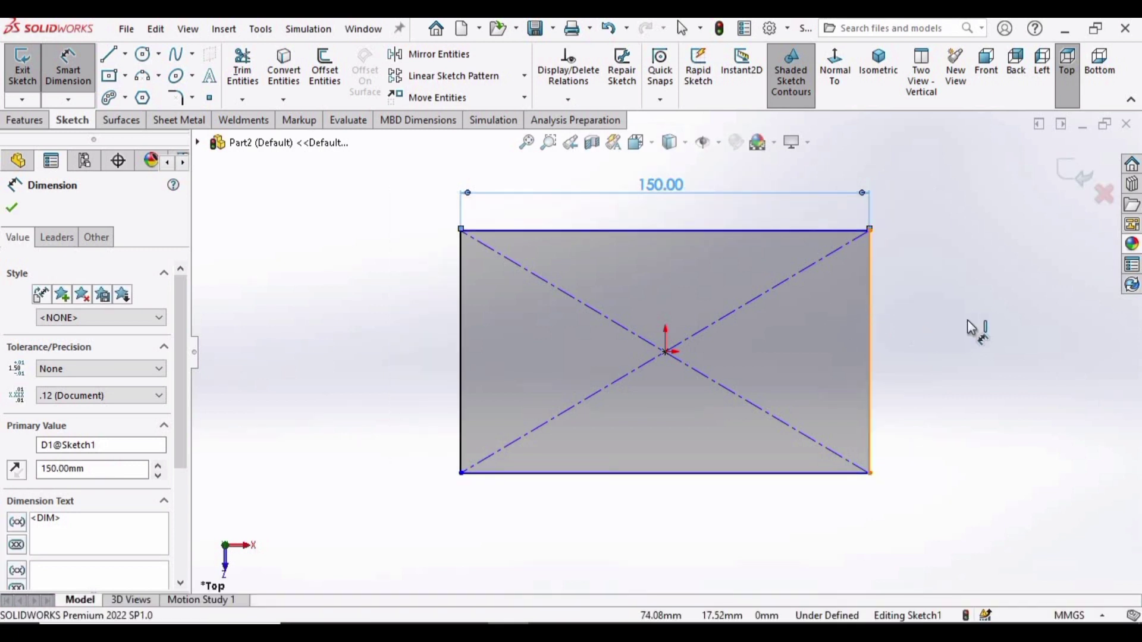
pyautogui.click(955, 327)
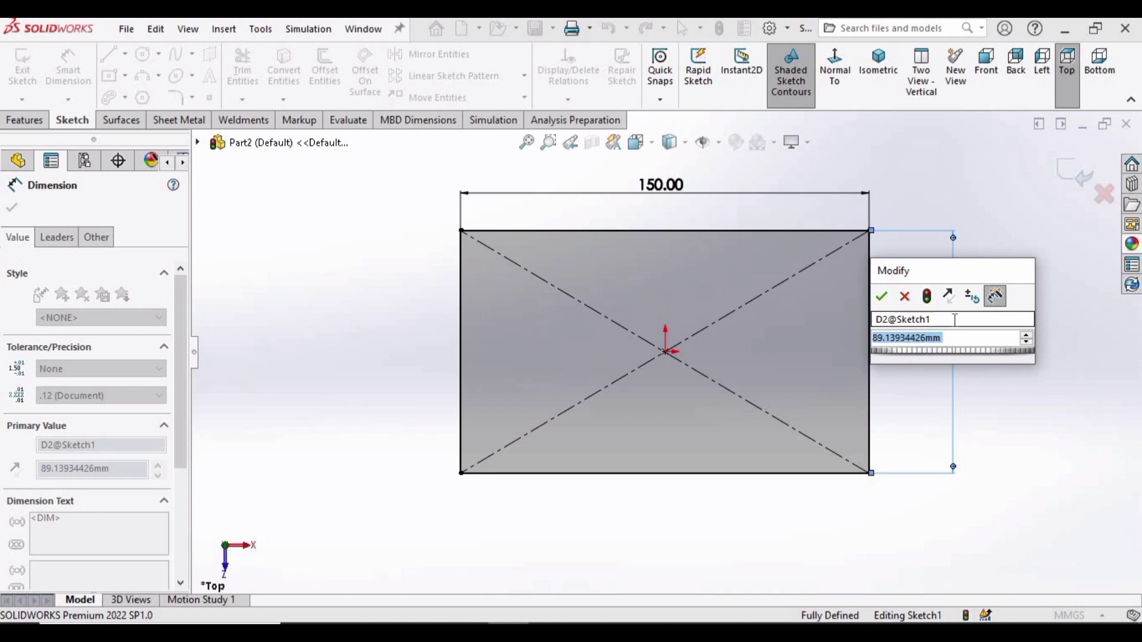
pyautogui.write('100')
pyautogui.press('Return')
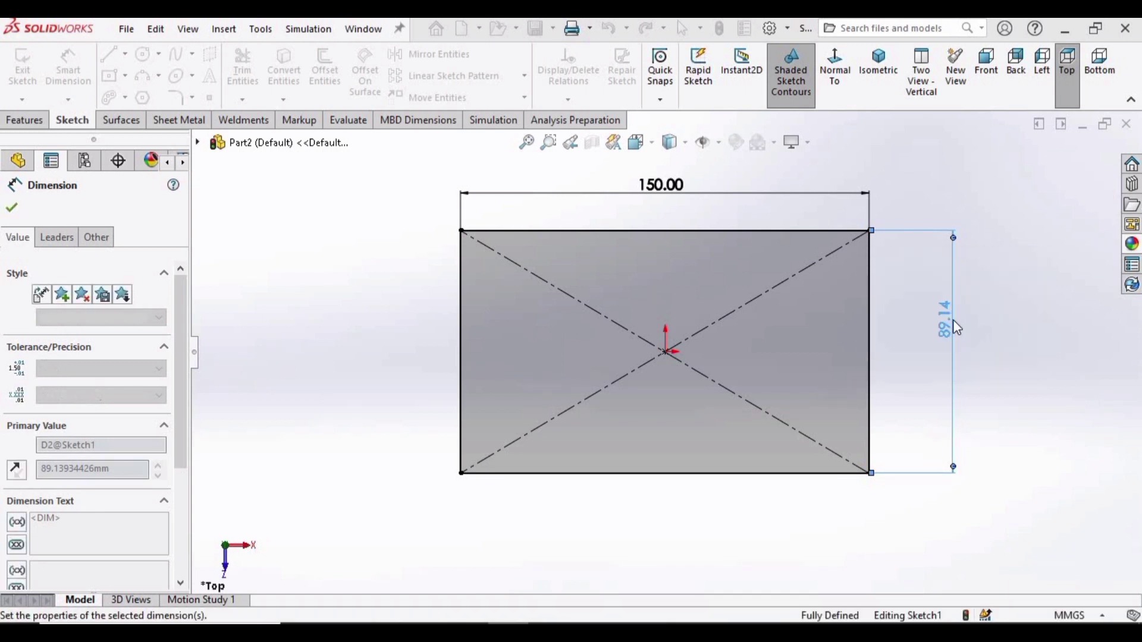
# Round all four corners of the rectangle with 10 mm sketch fillets, keeping constrained corners
pyautogui.scroll(1, 860, 239)
pyautogui.scroll(-2, 860, 241)
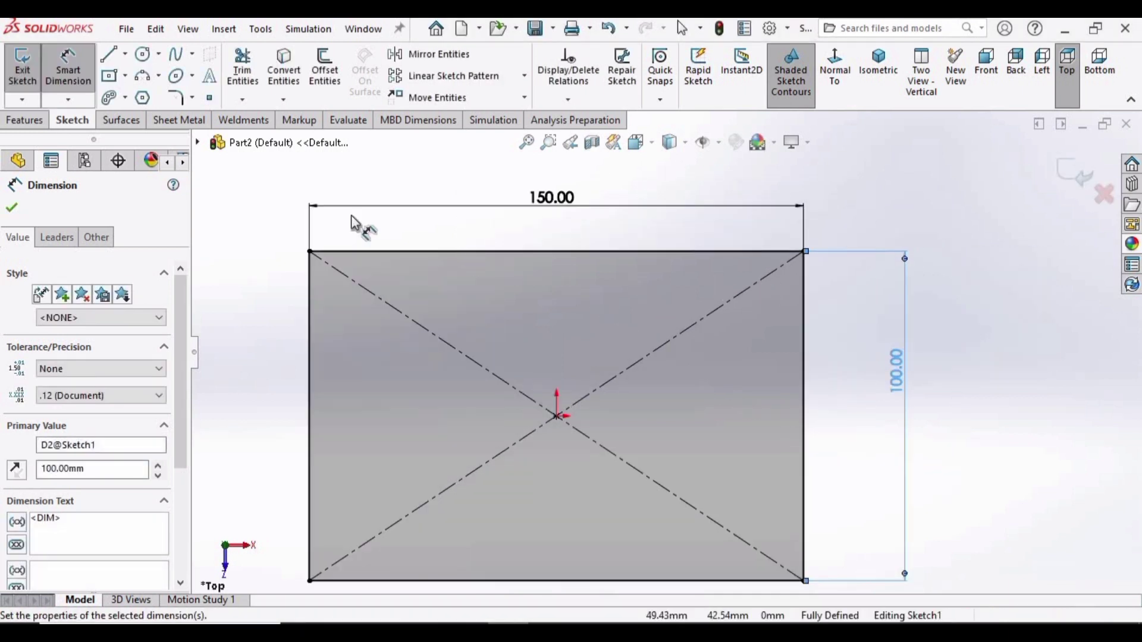
pyautogui.press('f')
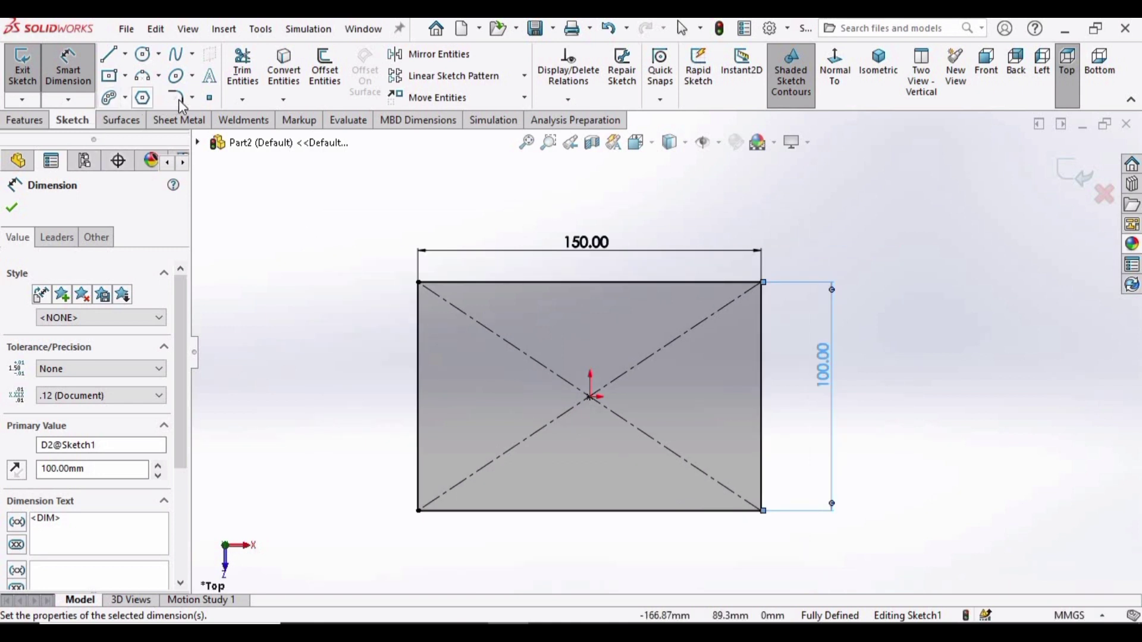
pyautogui.click(178, 99)
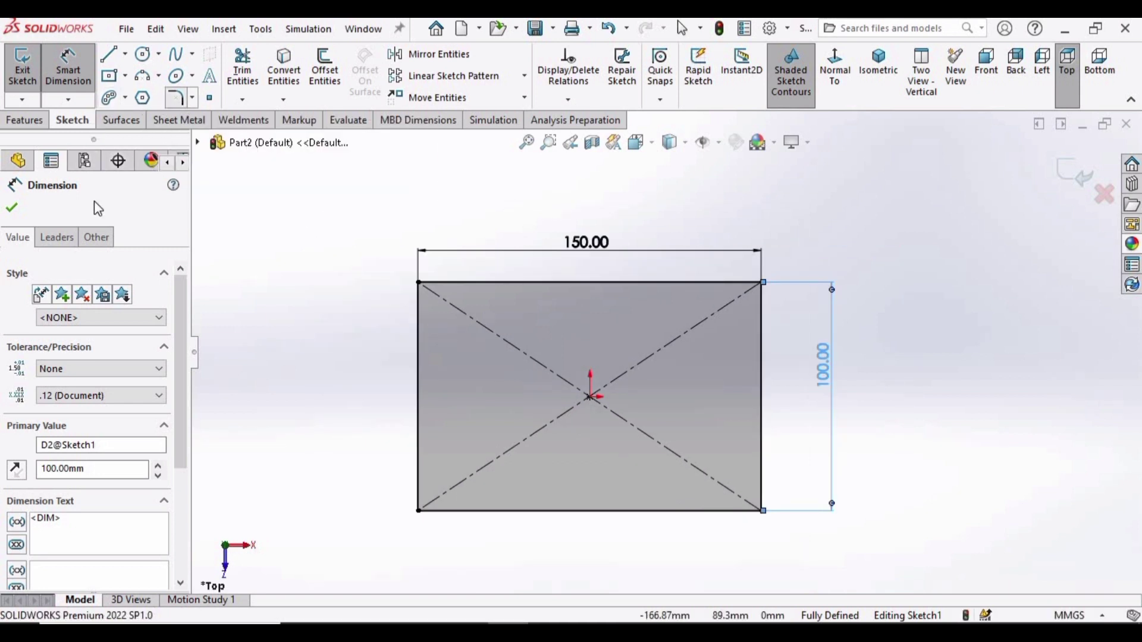
pyautogui.scroll(-1, 426, 290)
pyautogui.click(428, 284)
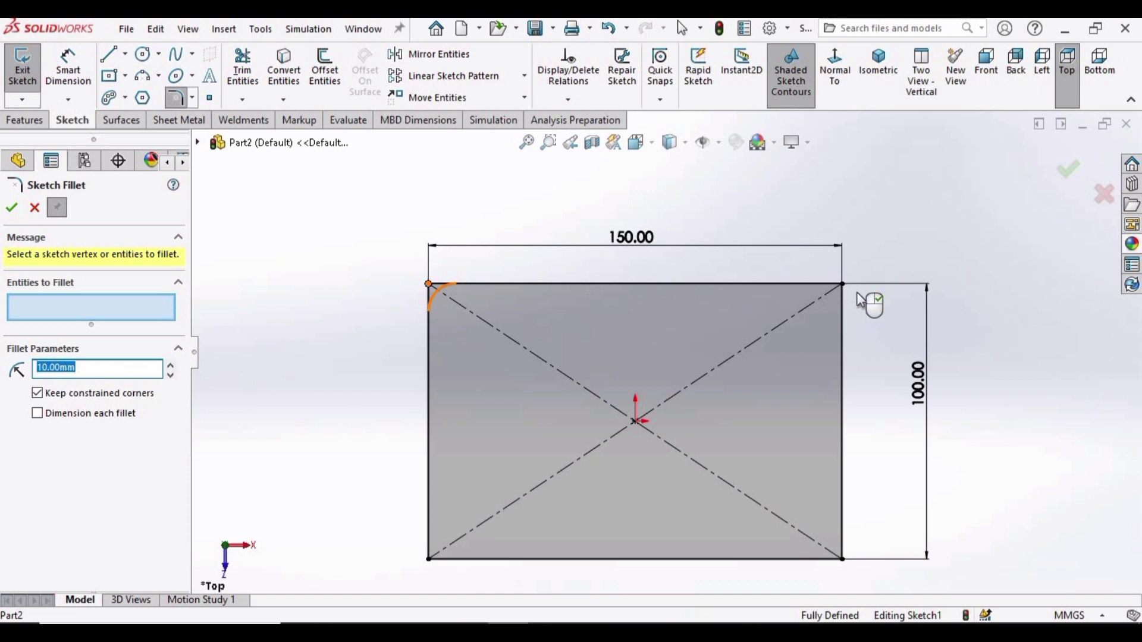
pyautogui.rightClick(857, 300)
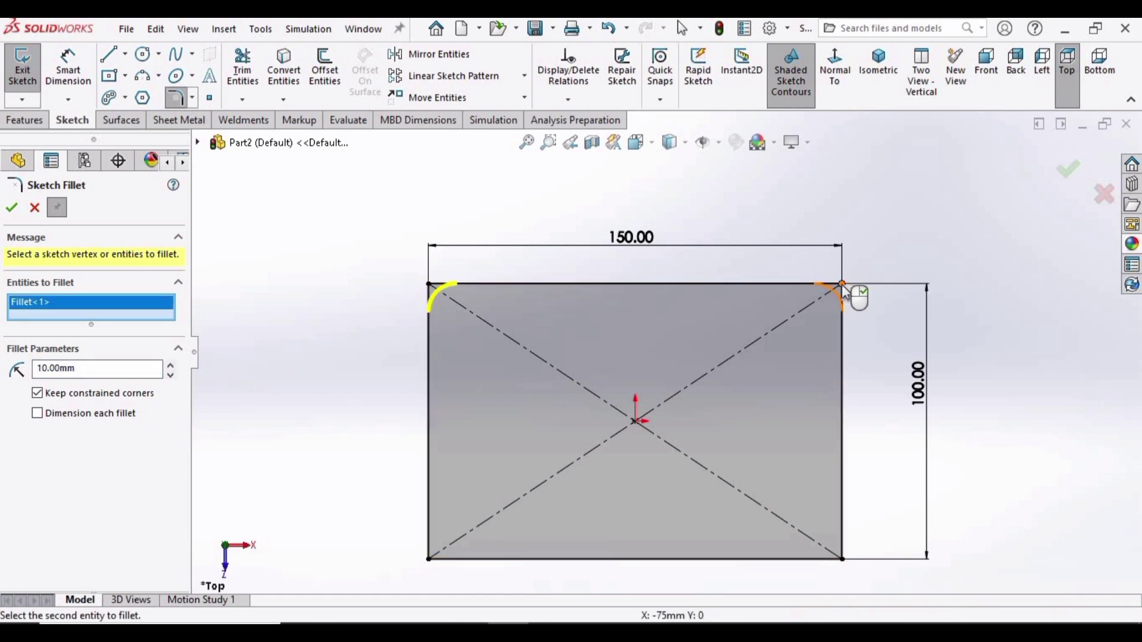
pyautogui.click(842, 285)
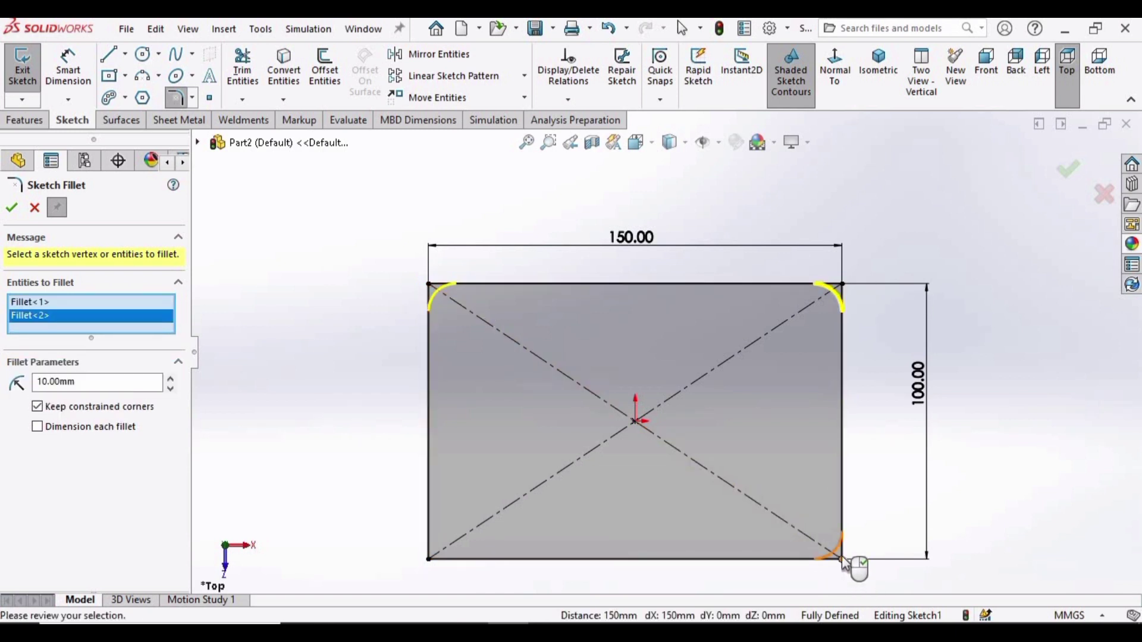
pyautogui.click(842, 559)
pyautogui.click(428, 487)
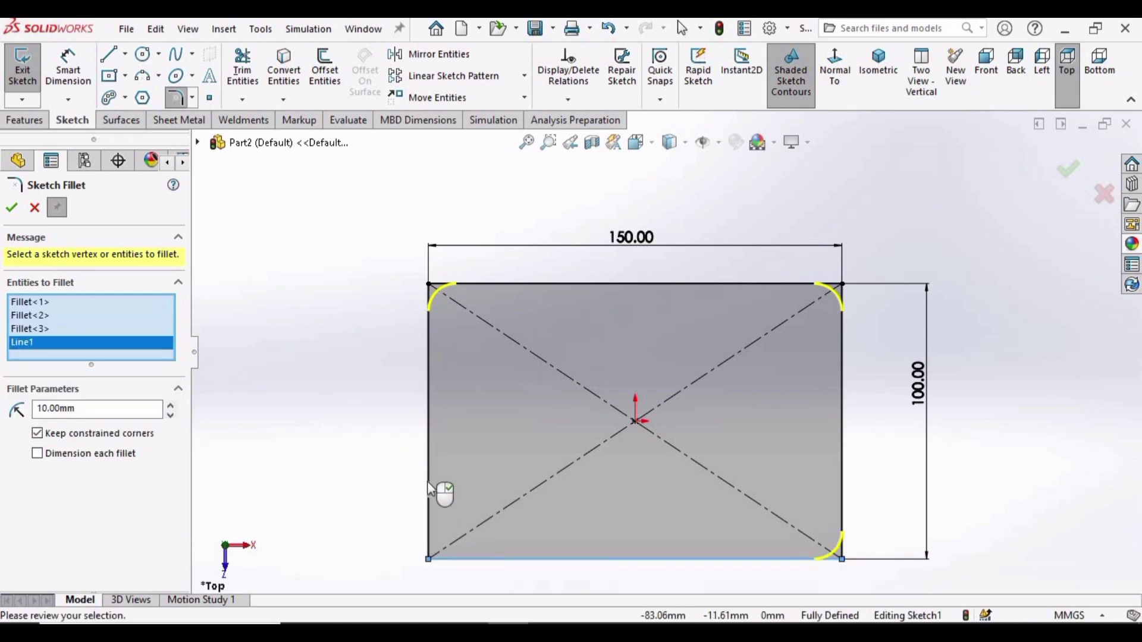
pyautogui.click(445, 559)
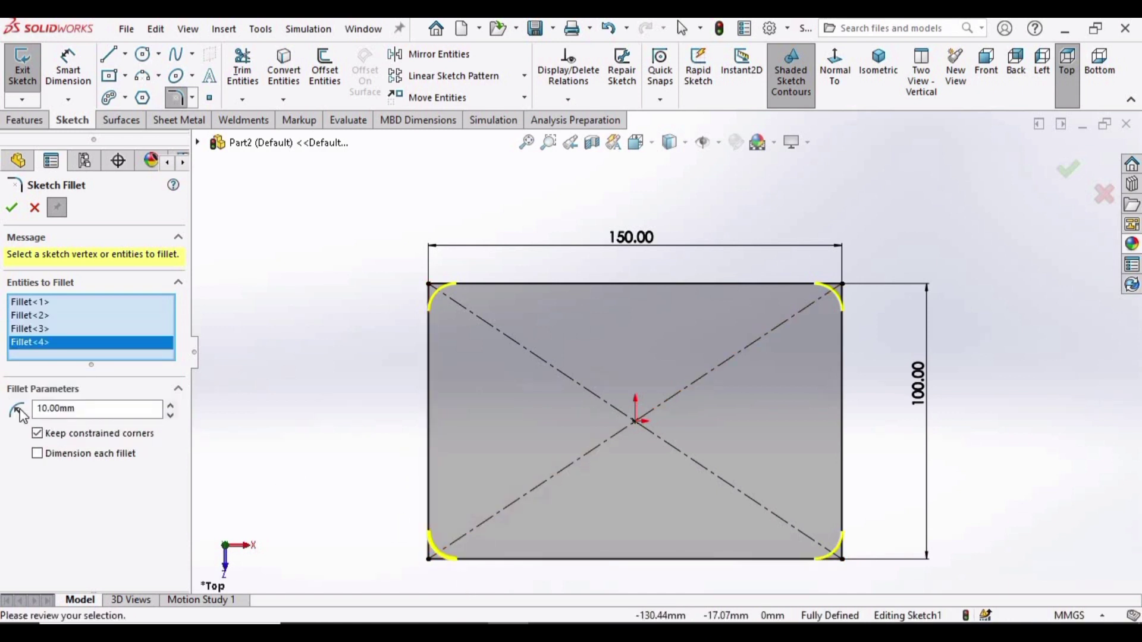
pyautogui.click(11, 209)
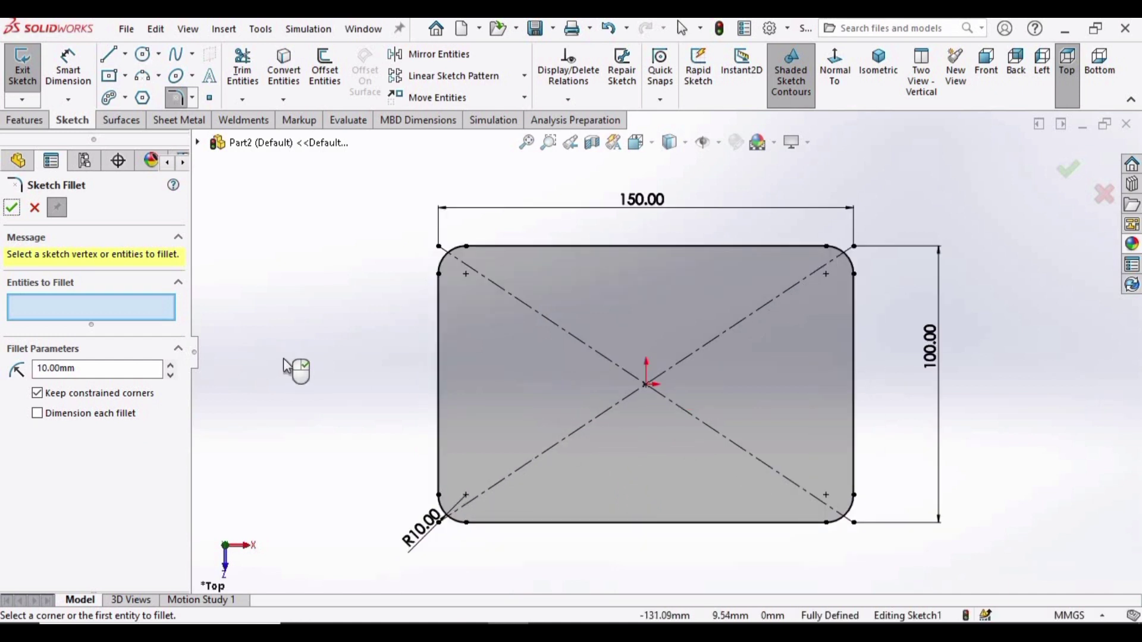
# Sketch a vertical centerline about 65 mm long from the origin down past the rectangle's lower edge
pyautogui.click(125, 58)
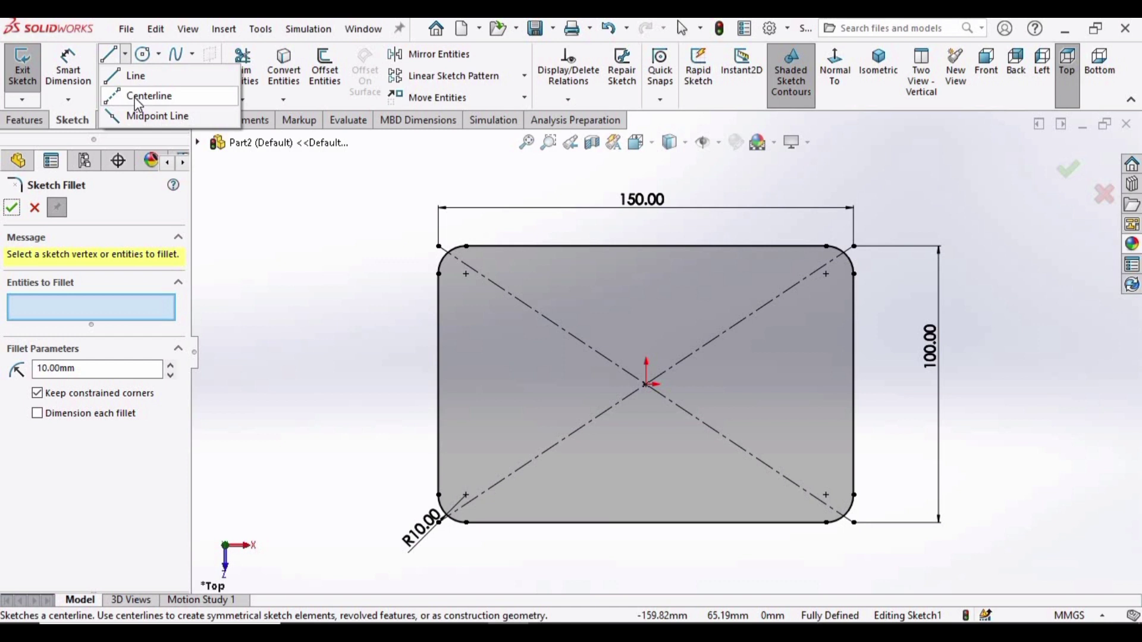
pyautogui.click(138, 101)
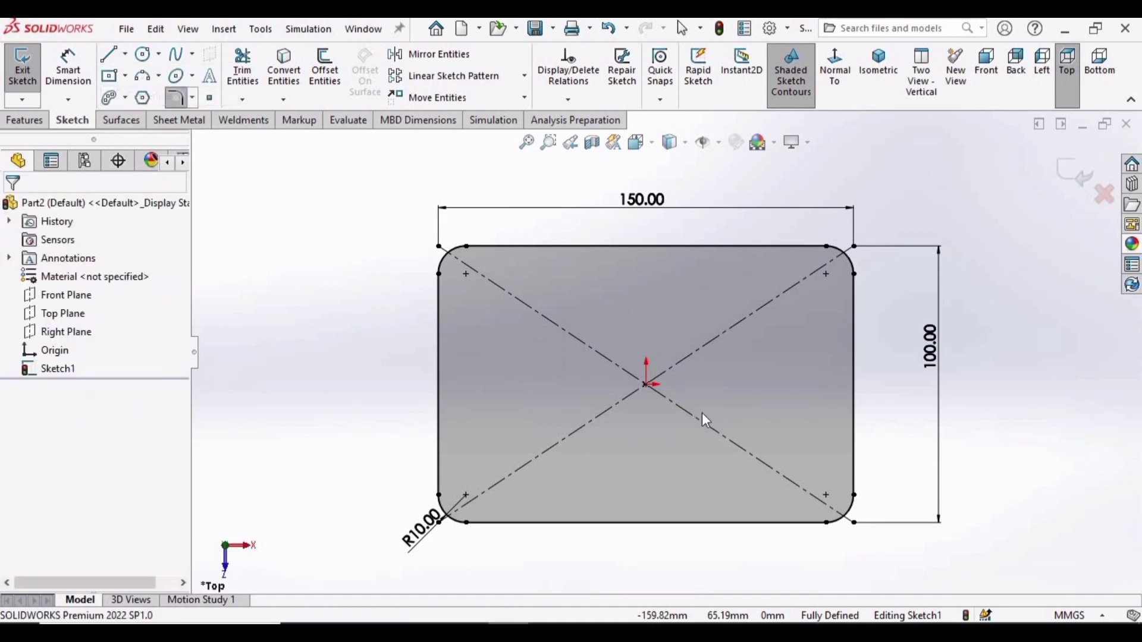
pyautogui.click(645, 383)
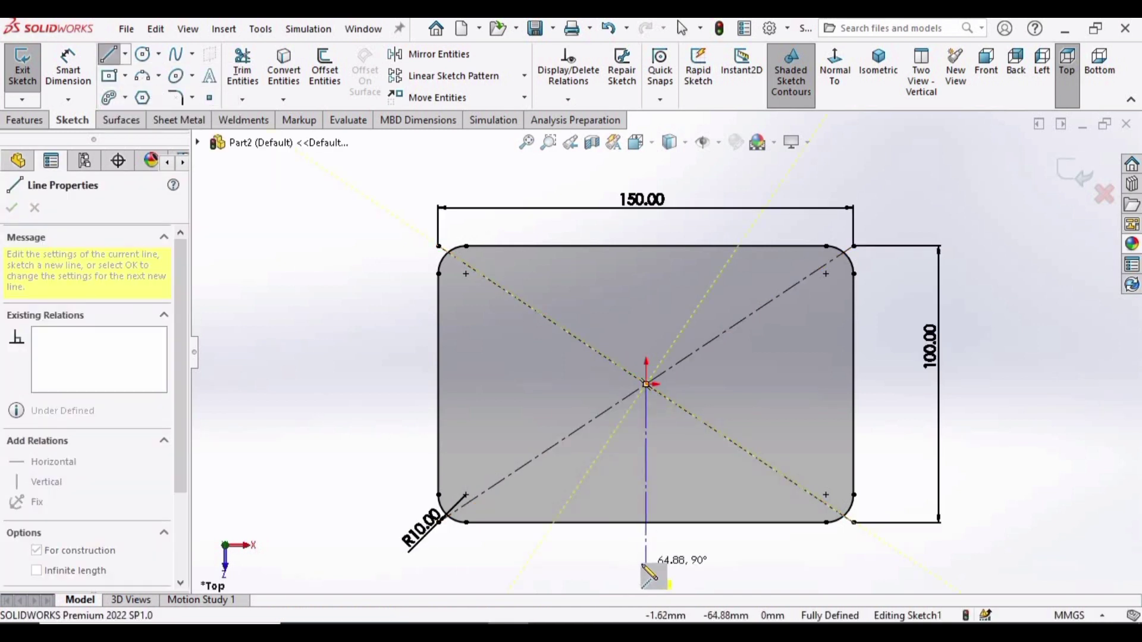
pyautogui.click(646, 563)
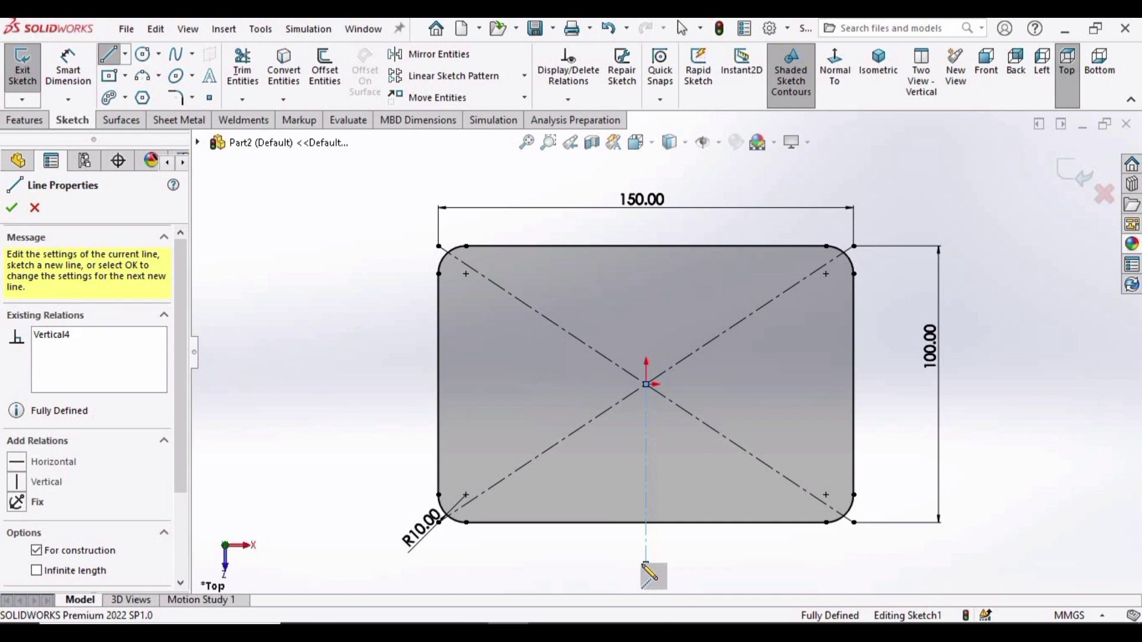
pyautogui.press('Escape')
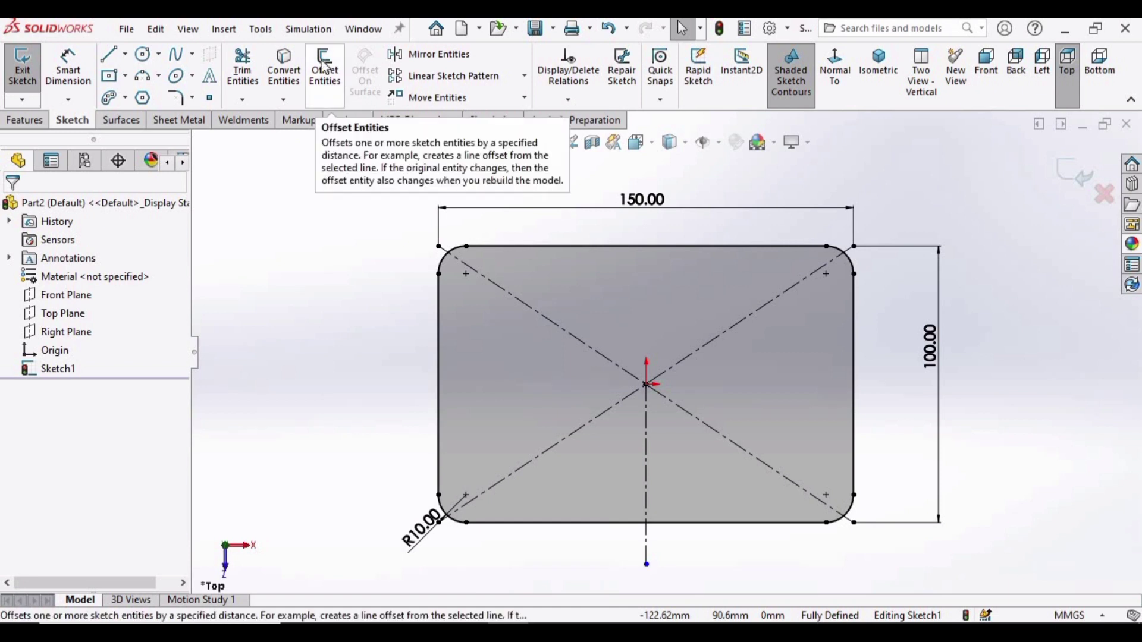
# Offset the vertical centerline by 0.5 mm in both directions, with dimensions added
pyautogui.click(326, 66)
pyautogui.scroll(-2, 654, 554)
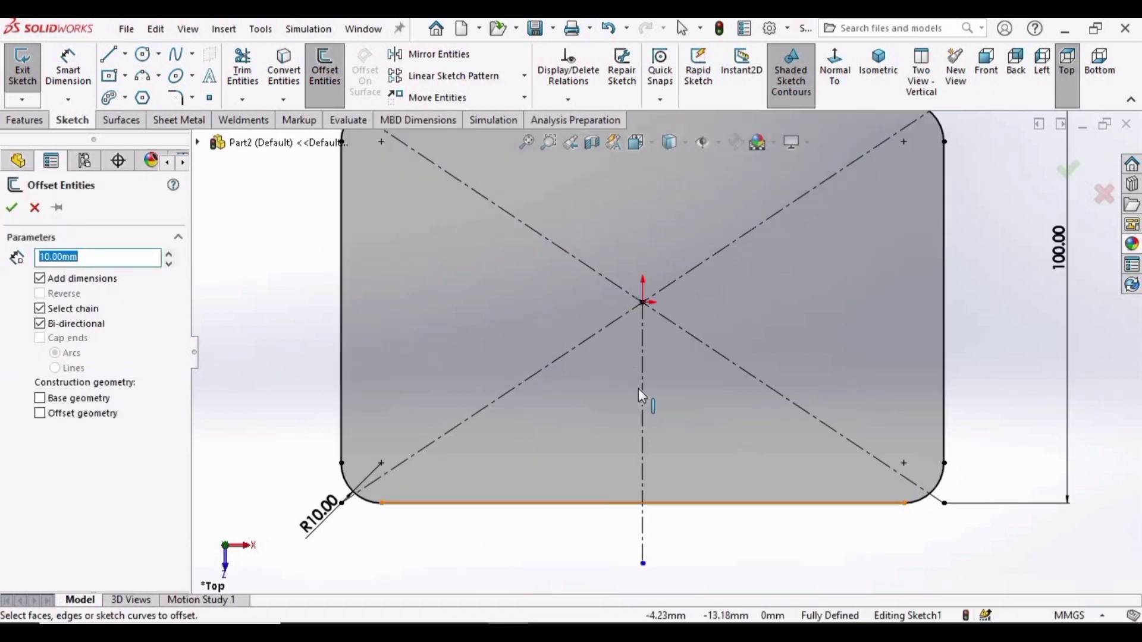
pyautogui.click(640, 388)
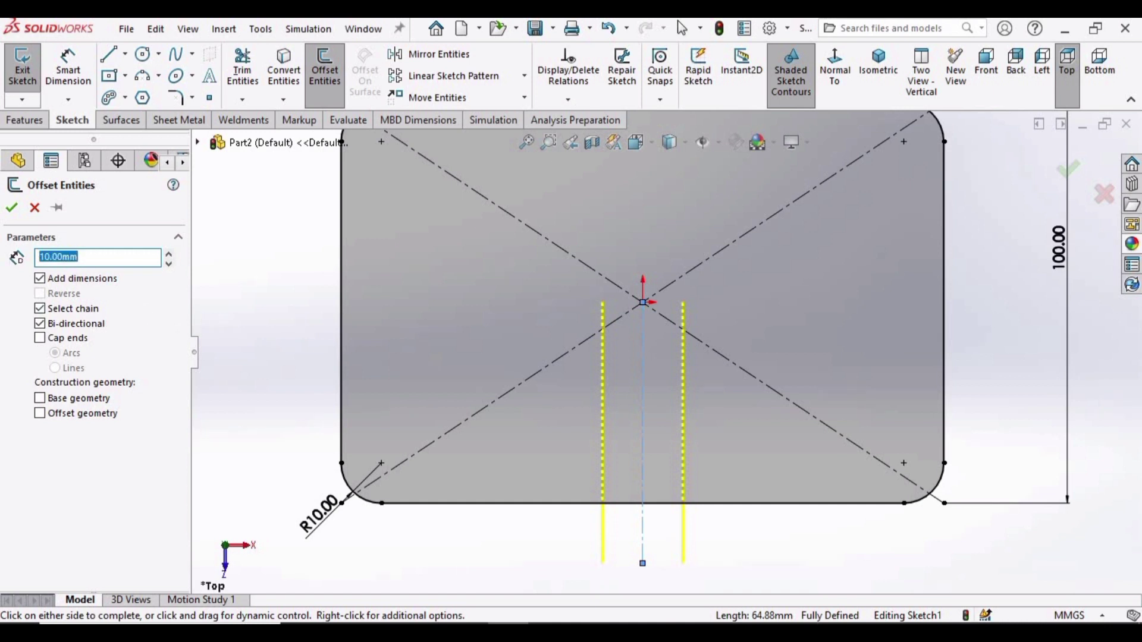
pyautogui.press('Return')
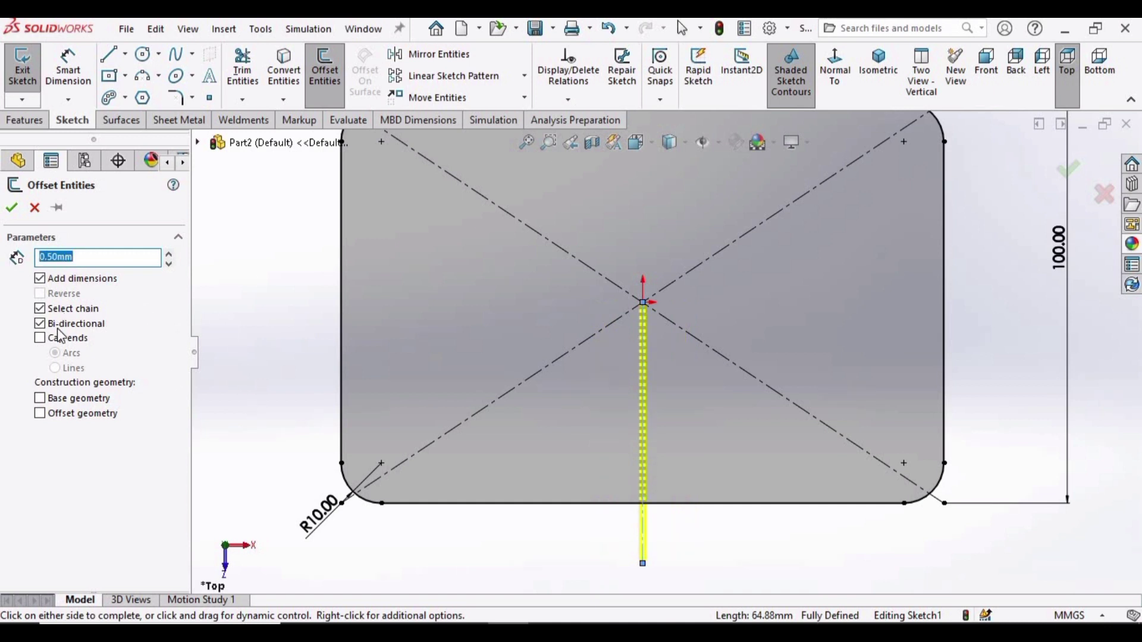
pyautogui.click(42, 326)
pyautogui.scroll(-2, 622, 466)
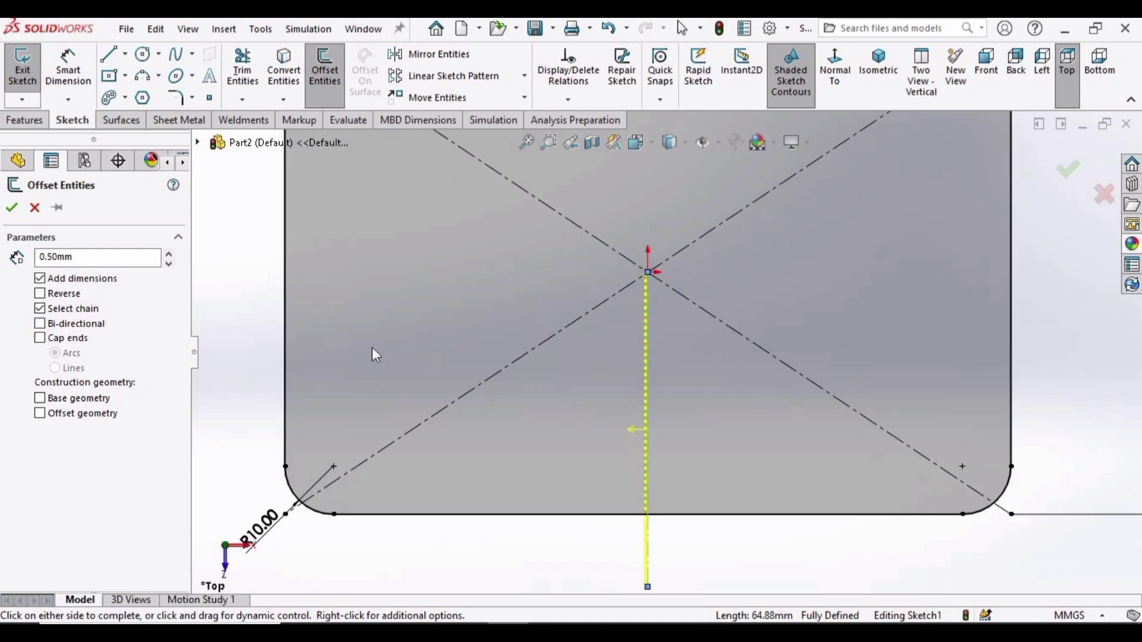
pyautogui.click(40, 324)
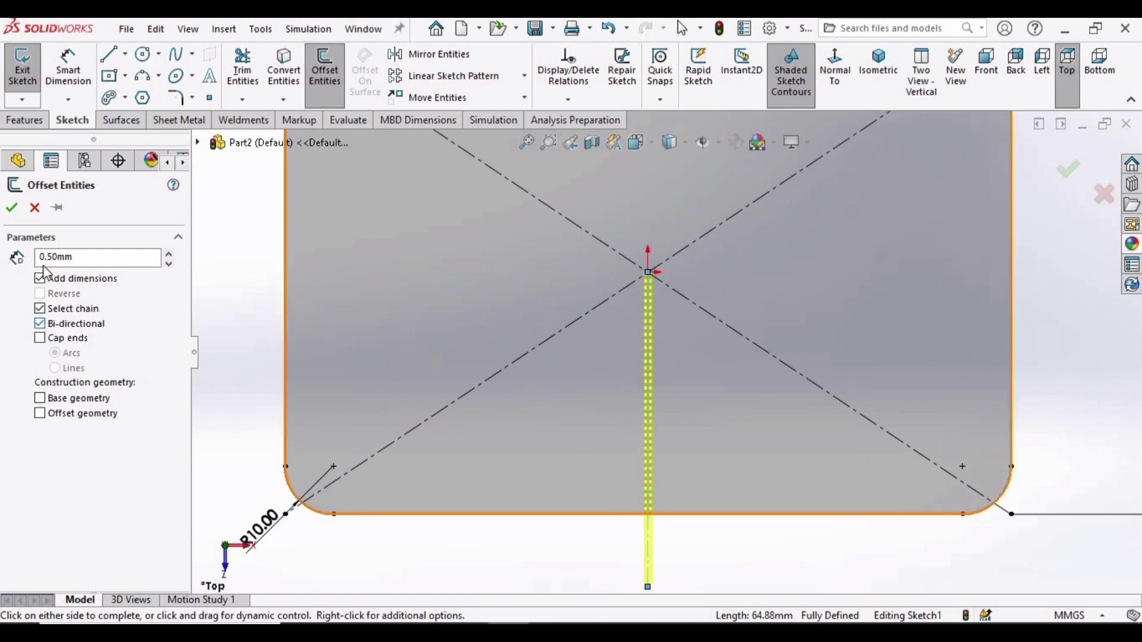
pyautogui.click(11, 210)
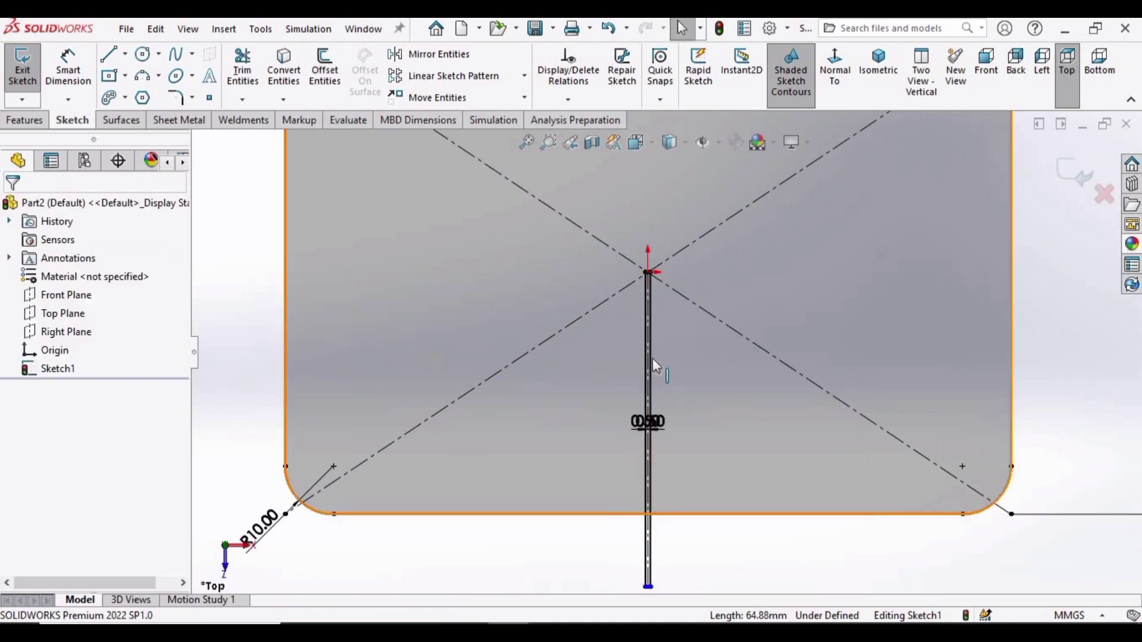
pyautogui.scroll(-5, 654, 363)
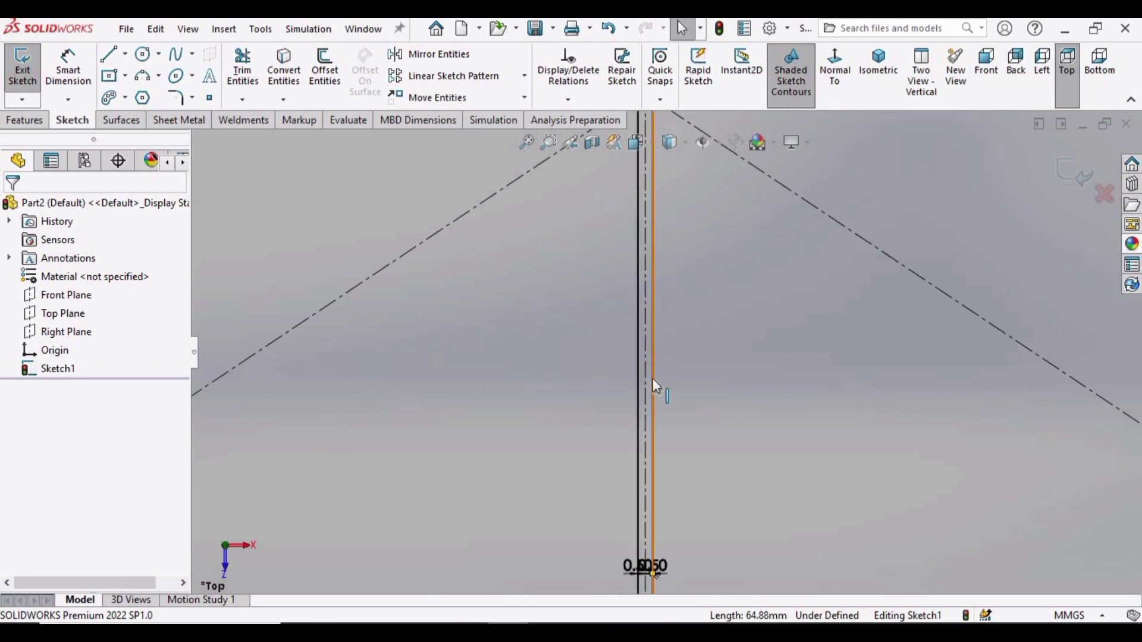
# Convert both 0.5 mm offset lines beside the vertical centerline to construction geometry
pyautogui.click(652, 379)
pyautogui.click(654, 572)
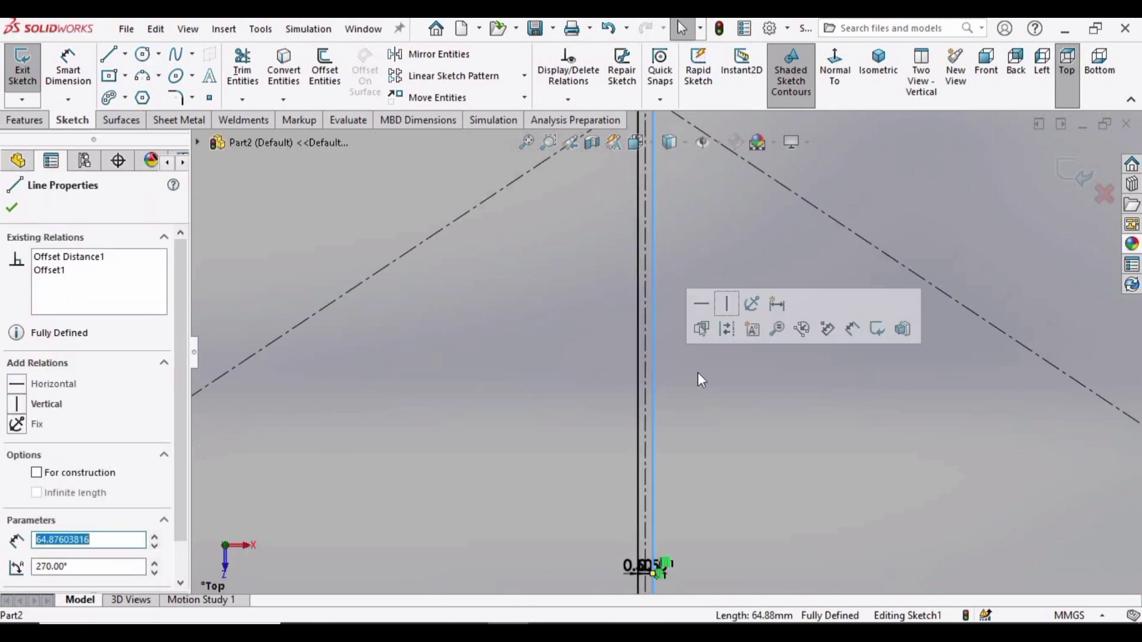
pyautogui.click(727, 330)
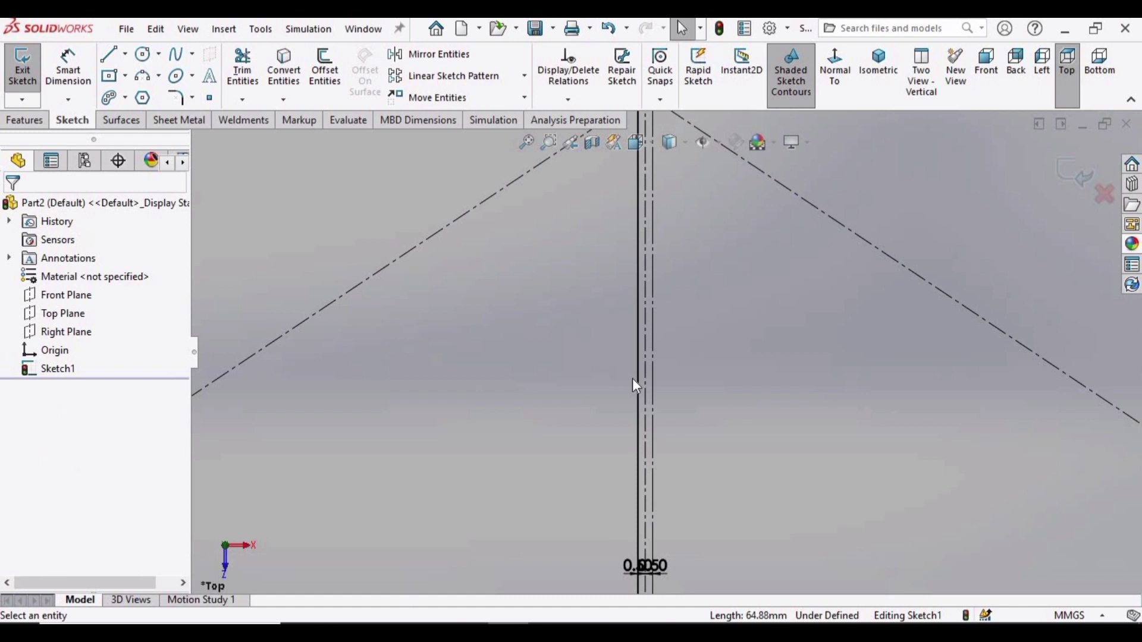
pyautogui.click(639, 364)
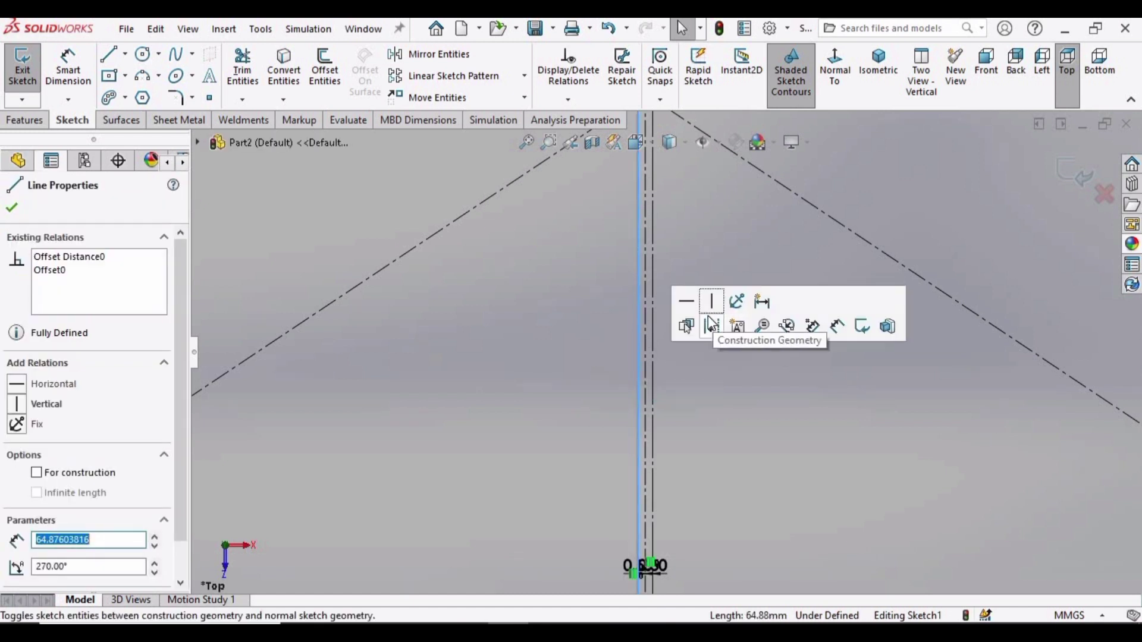
pyautogui.click(708, 334)
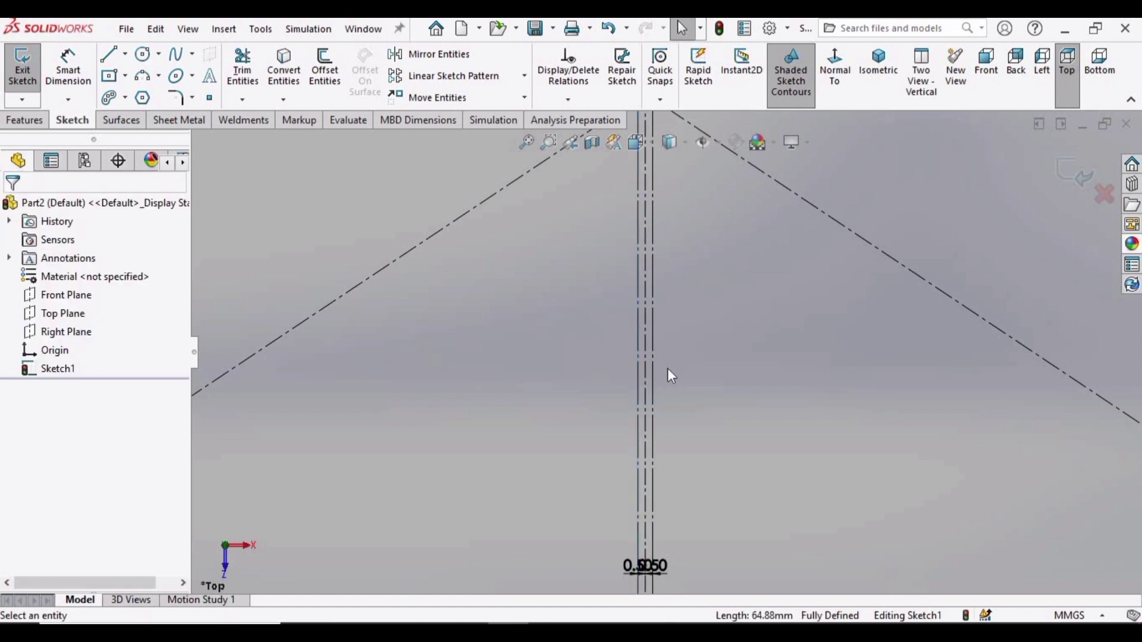
# Trim away the rectangle's lower edge between the two offset construction lines to open the narrow gap
pyautogui.click(244, 77)
pyautogui.scroll(5, 651, 524)
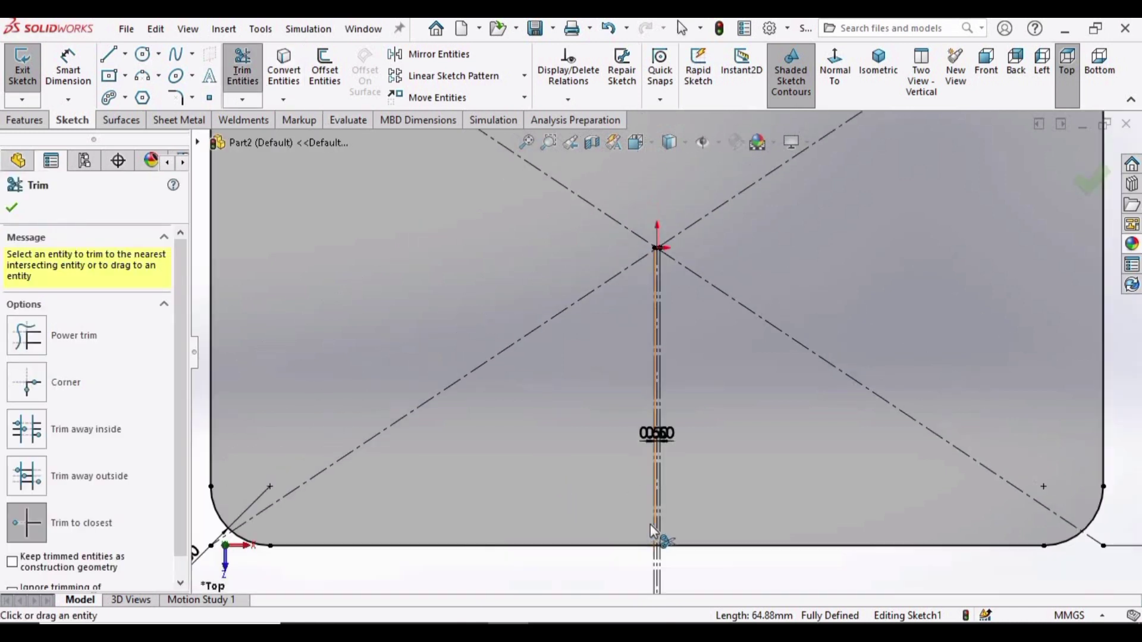
pyautogui.scroll(-5, 651, 544)
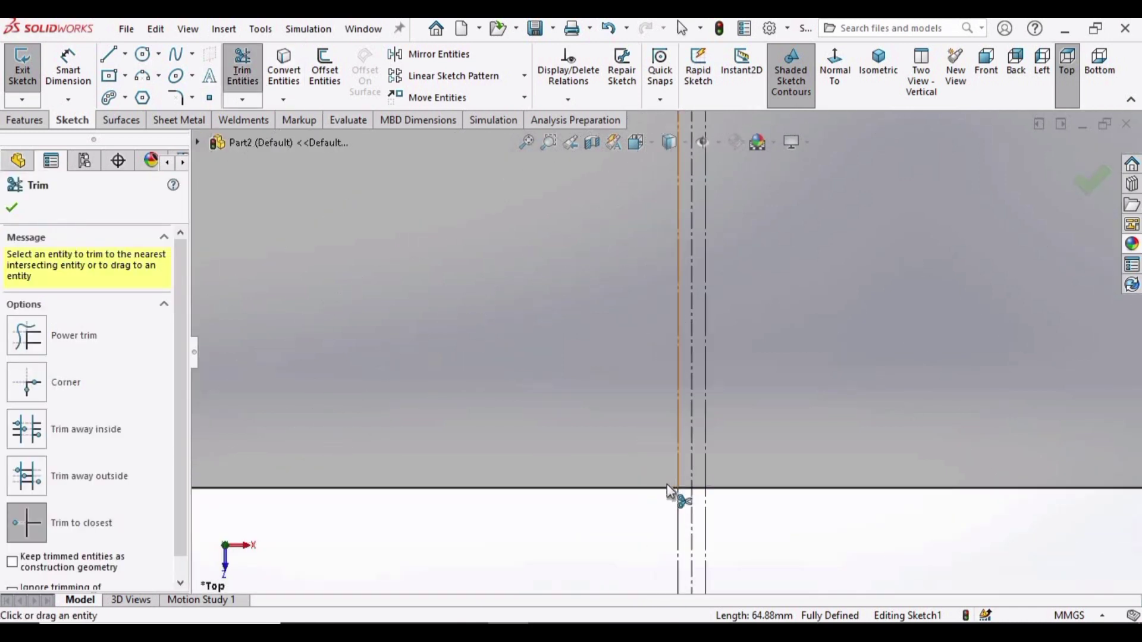
pyautogui.scroll(-3, 674, 504)
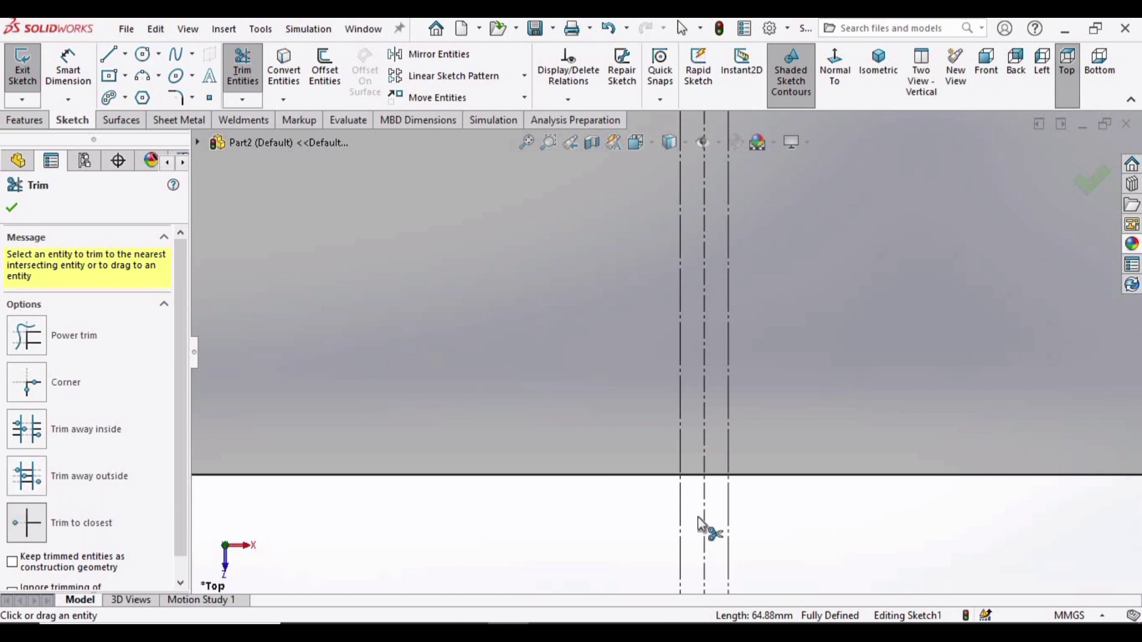
pyautogui.click(714, 476)
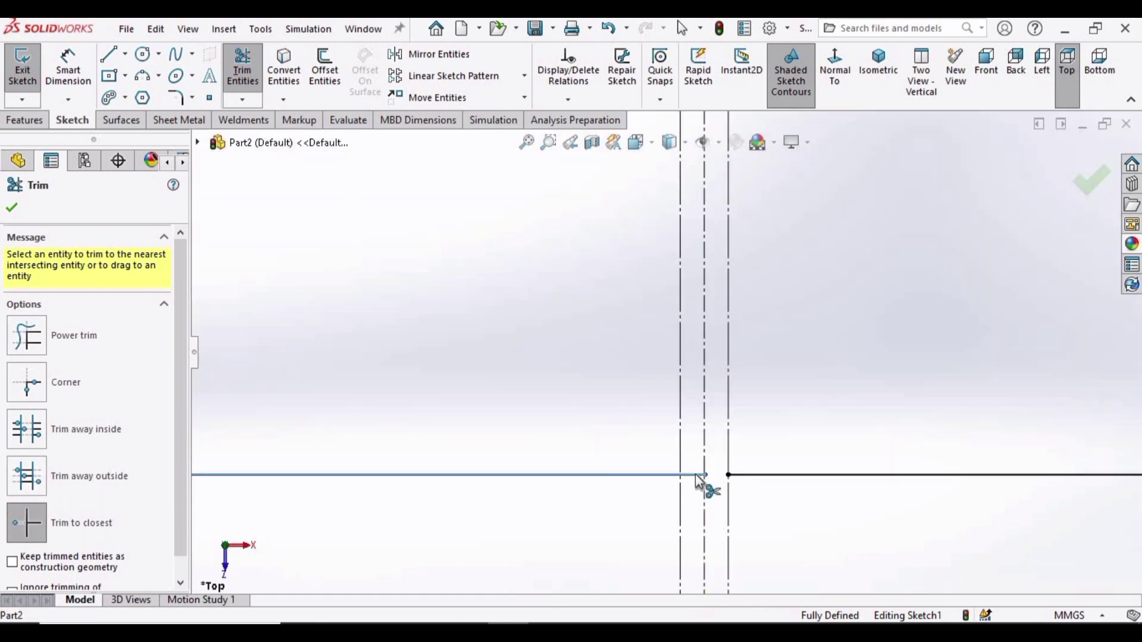
pyautogui.click(695, 475)
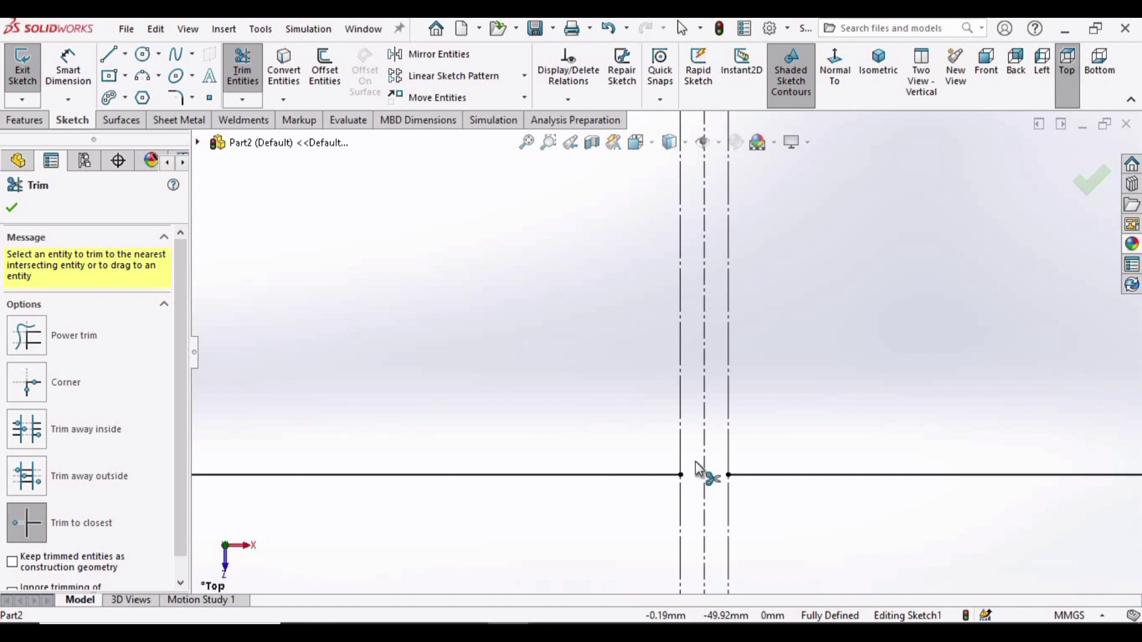
pyautogui.scroll(8, 694, 462)
pyautogui.scroll(-4, 666, 300)
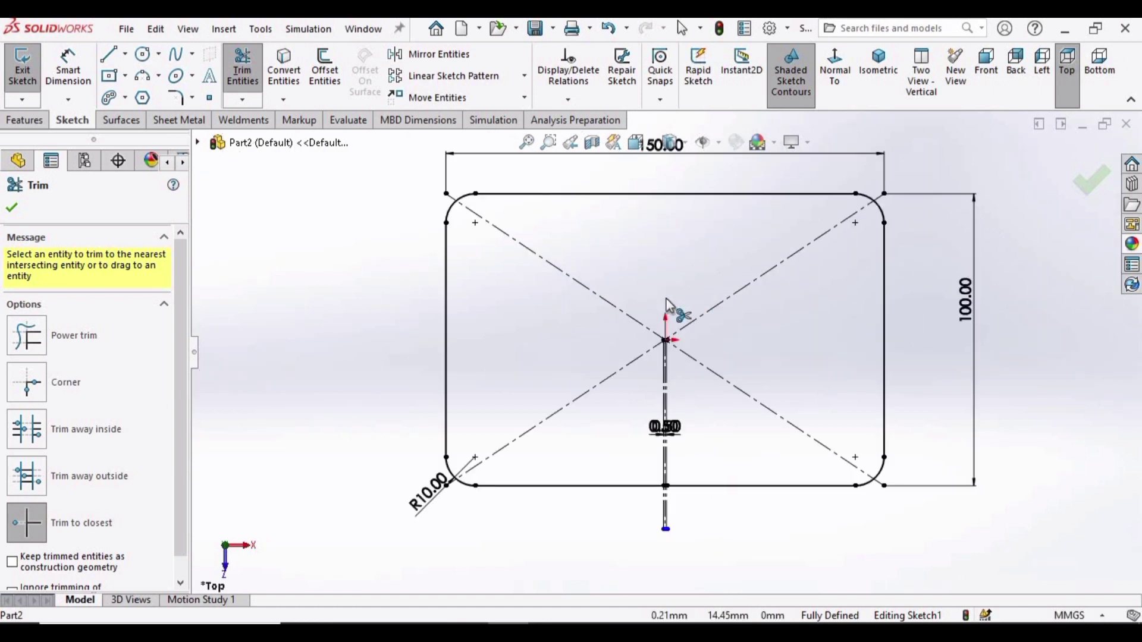
pyautogui.click(18, 206)
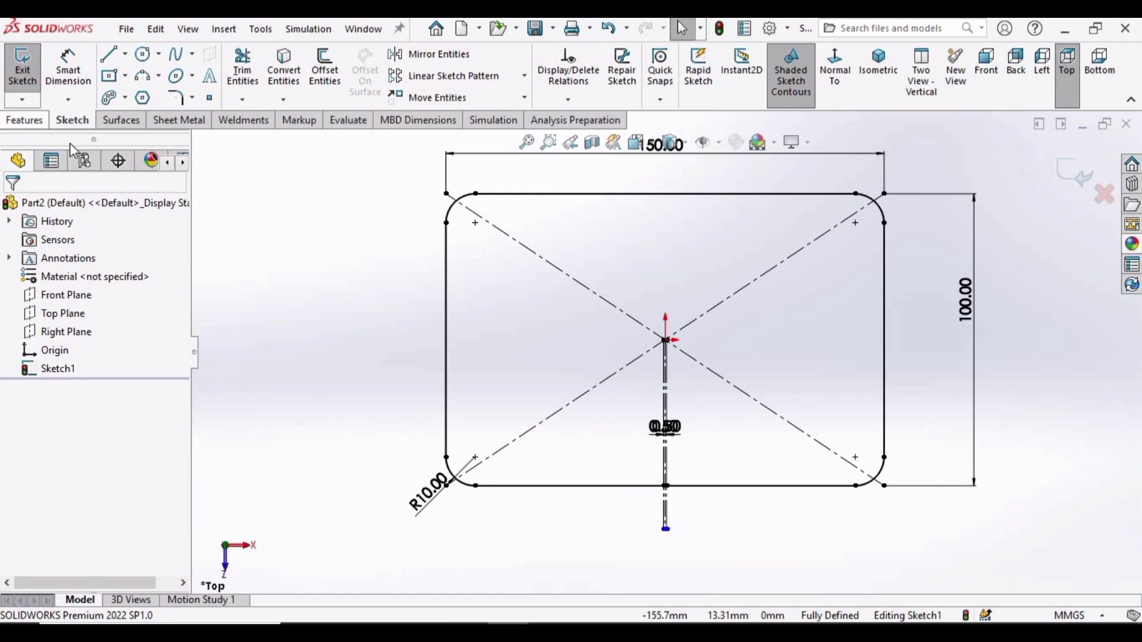
# Exit the base profile sketch
pyautogui.click(23, 120)
pyautogui.click(669, 100)
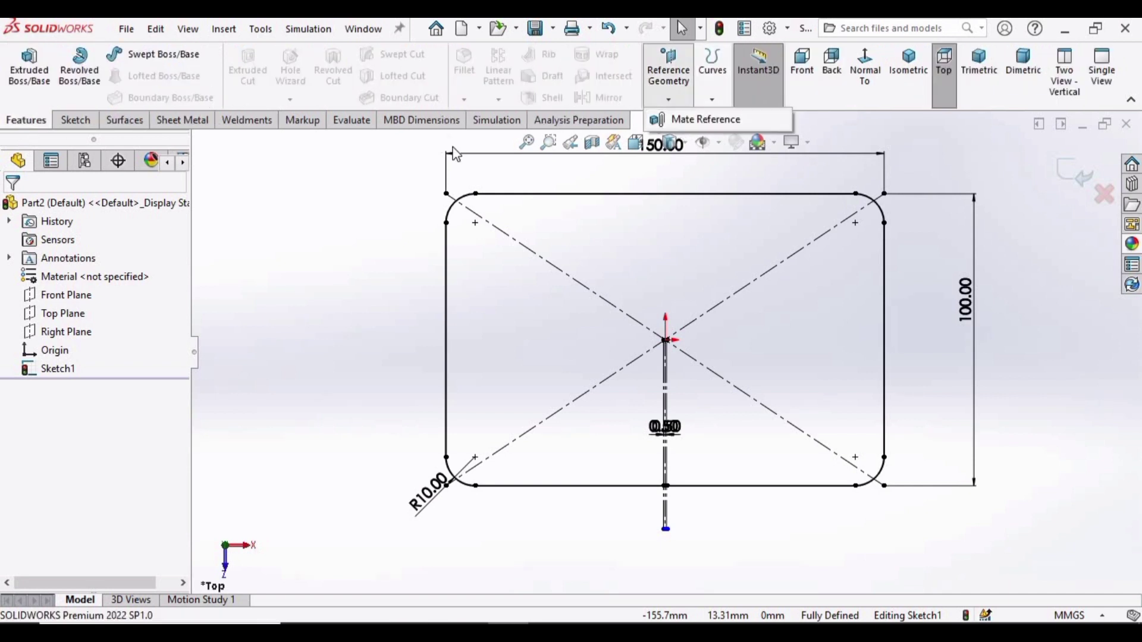
pyautogui.press('Right')
pyautogui.click(1073, 173)
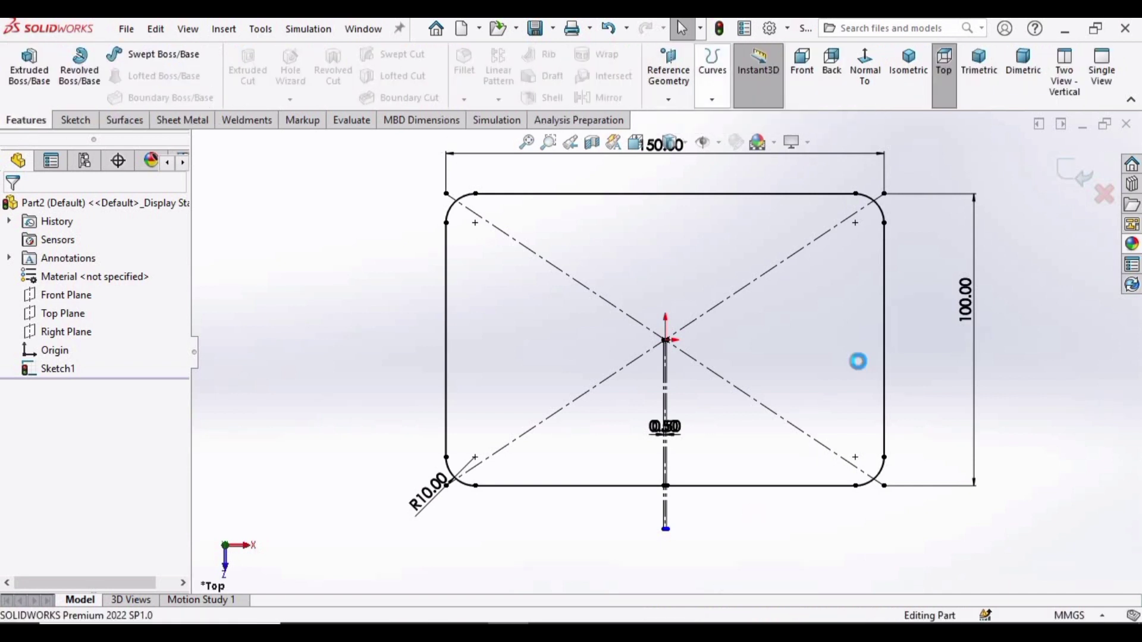
# Create a reference plane parallel to the Top Plane, offset 60 mm above it
pyautogui.click(669, 100)
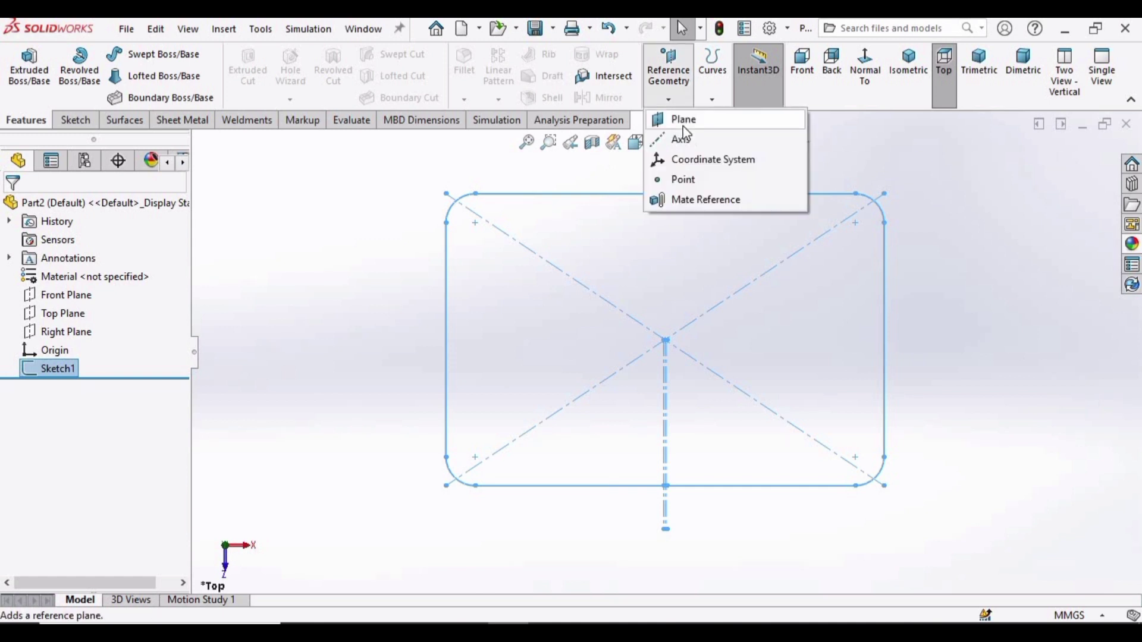
pyautogui.click(675, 119)
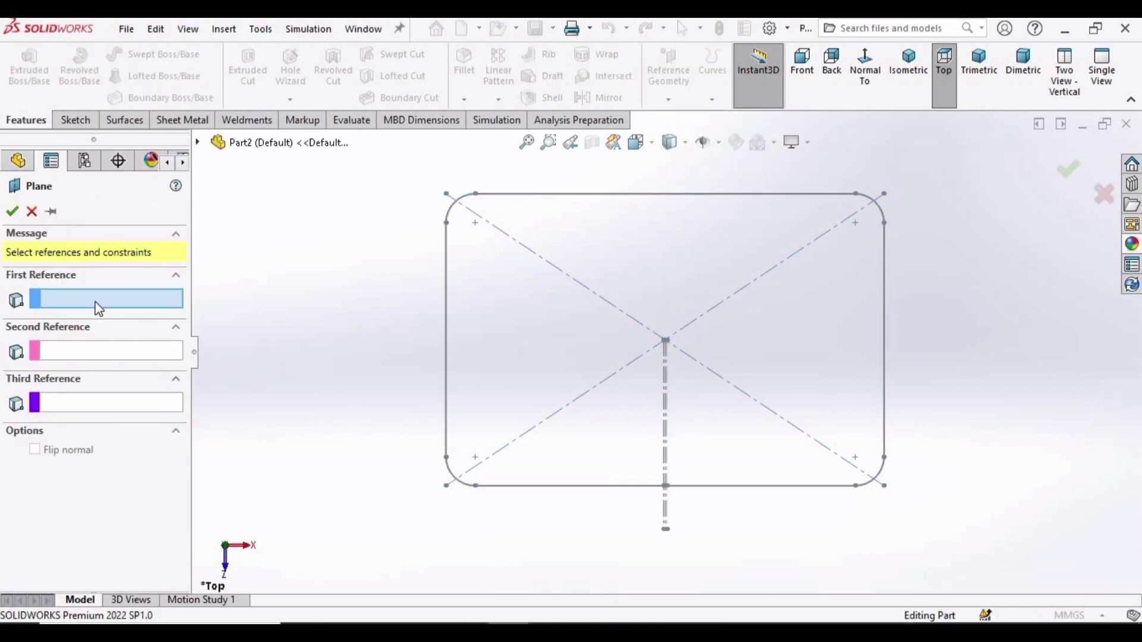
pyautogui.click(198, 143)
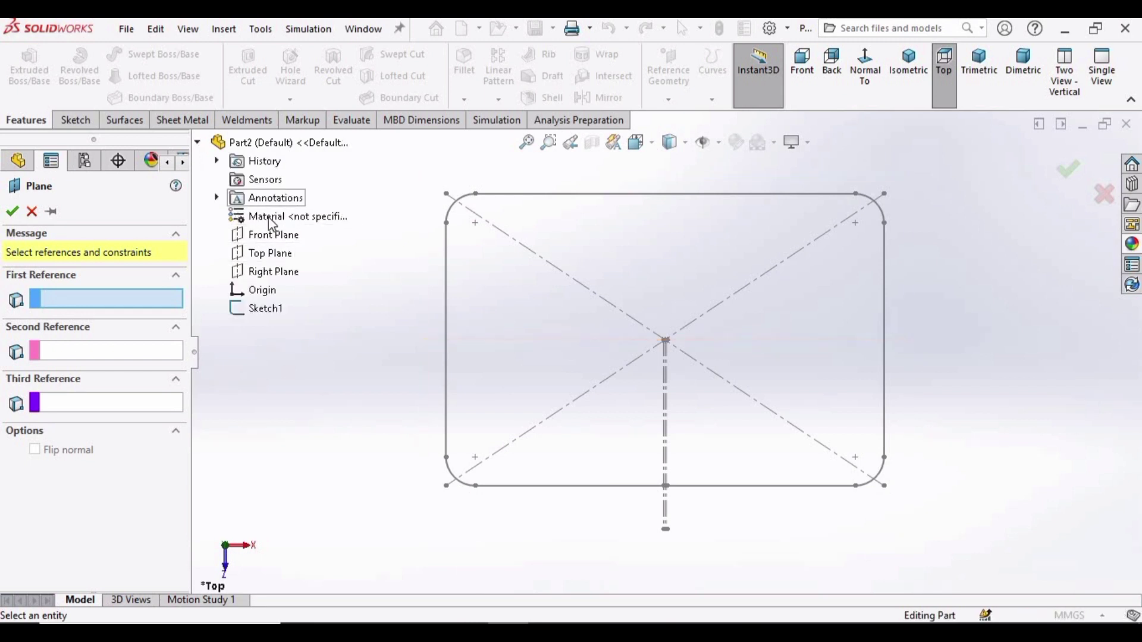
pyautogui.click(273, 255)
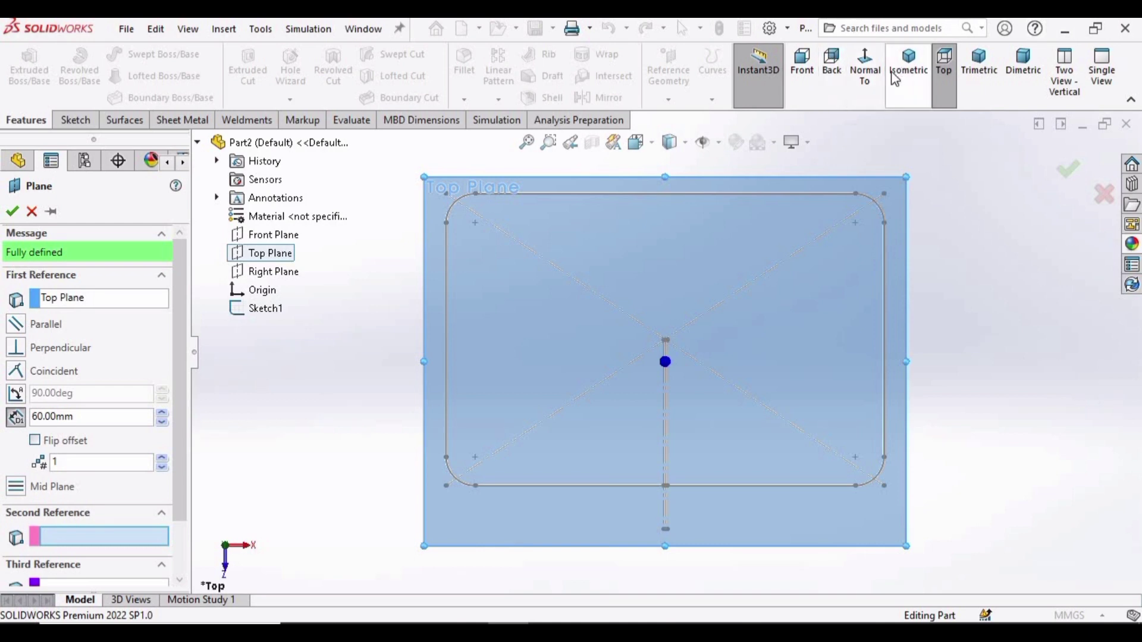
pyautogui.click(908, 59)
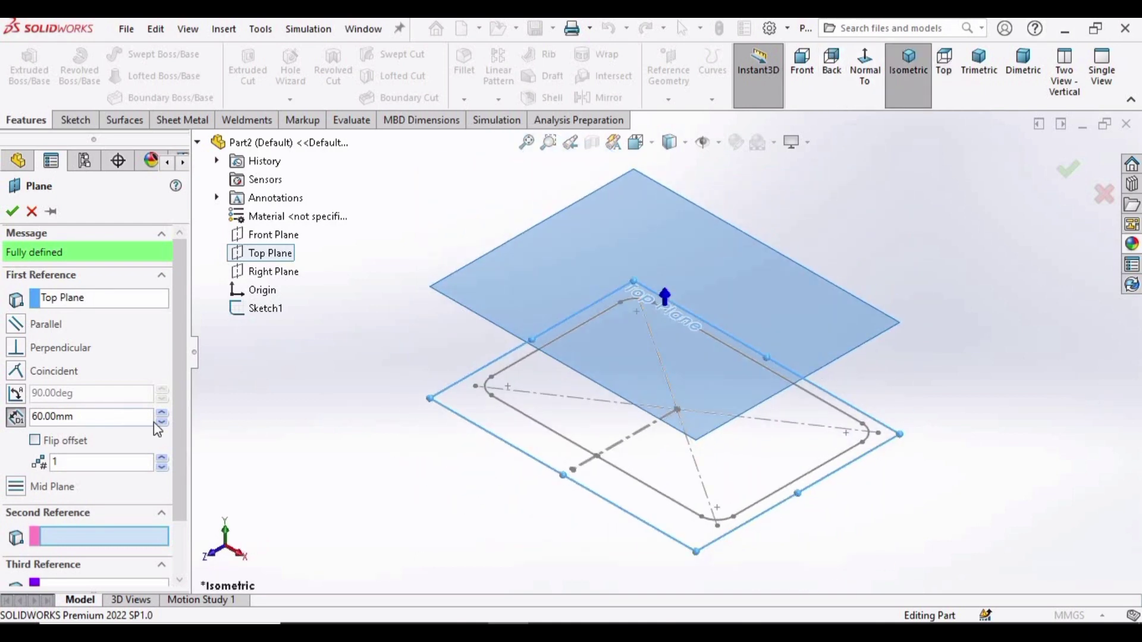
pyautogui.click(159, 423)
pyautogui.click(159, 423)
pyautogui.click(159, 423)
pyautogui.click(159, 422)
pyautogui.click(159, 423)
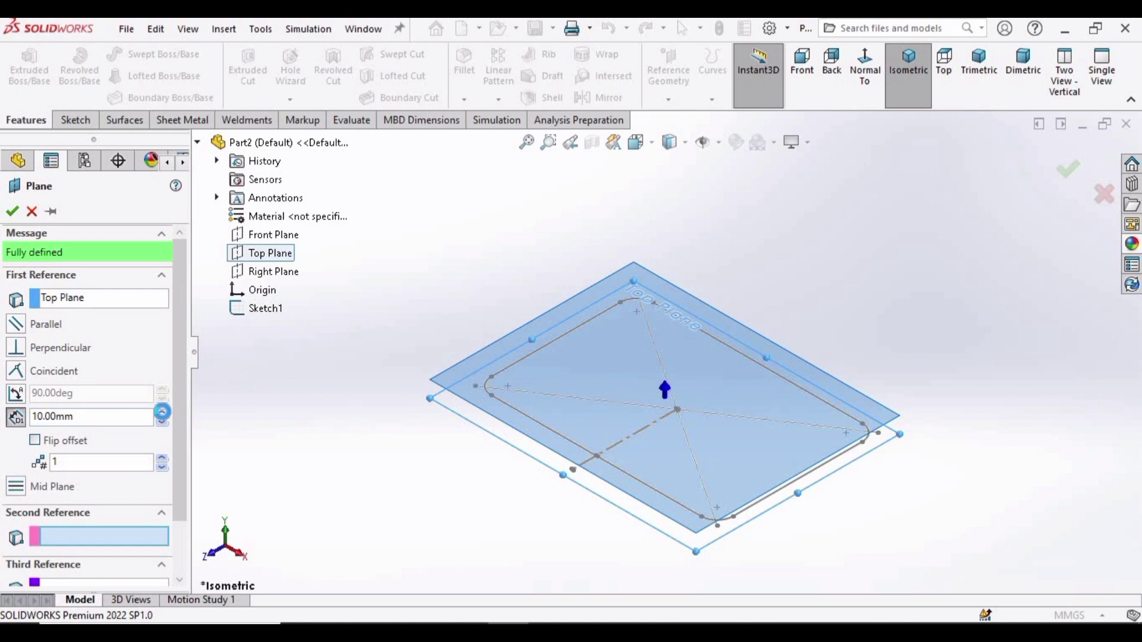
pyautogui.click(161, 412)
pyautogui.click(161, 412)
pyautogui.click(162, 411)
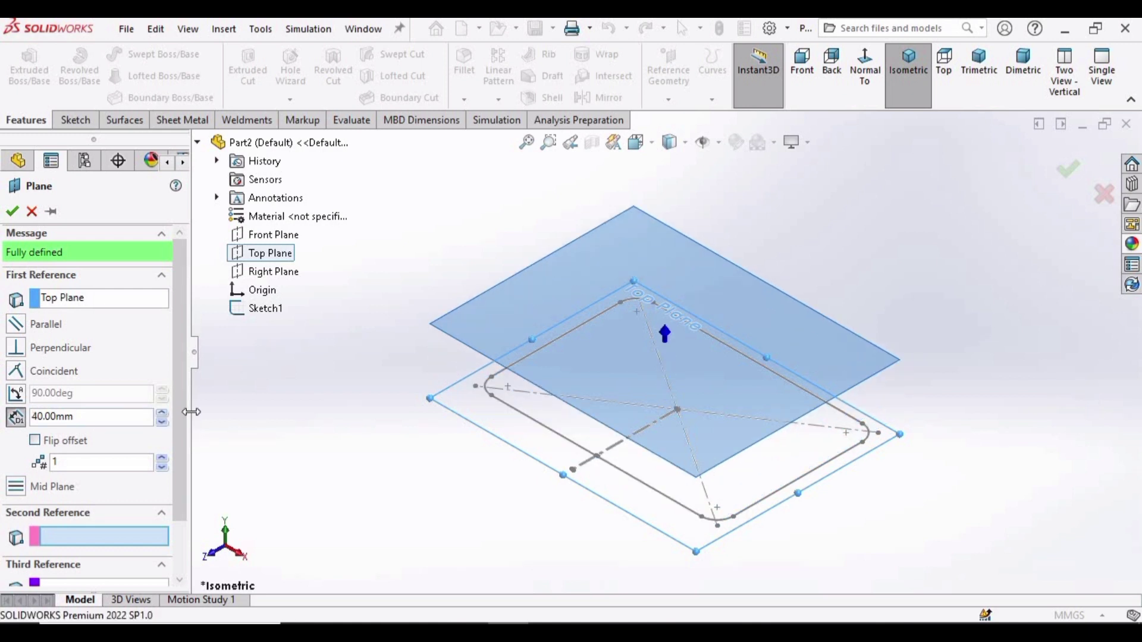
pyautogui.click(162, 411)
pyautogui.click(162, 411)
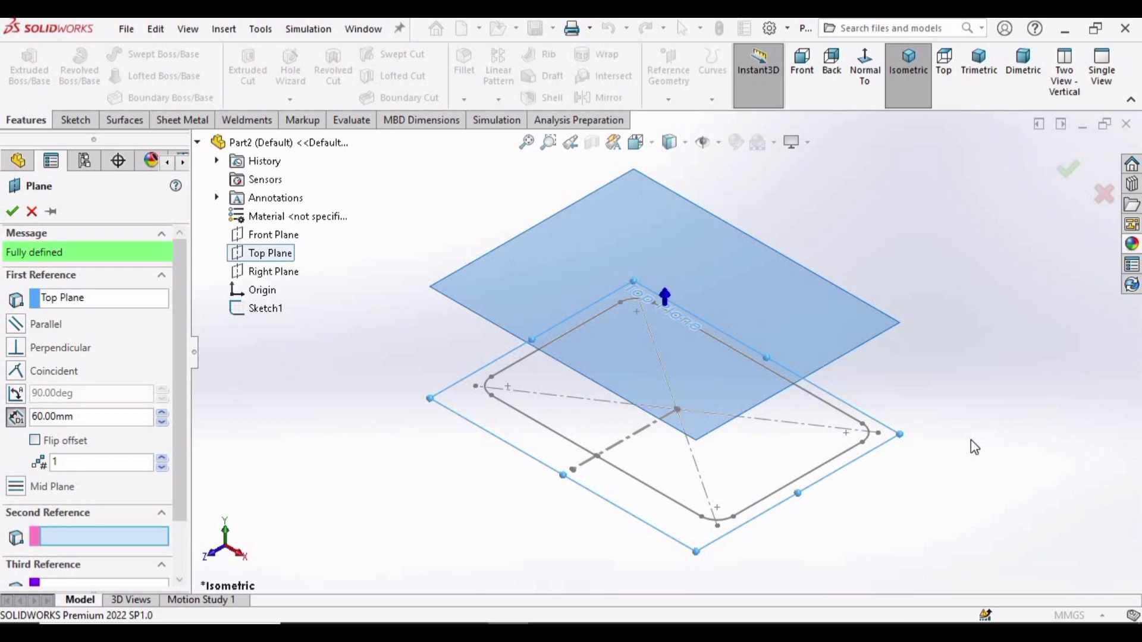
pyautogui.click(12, 216)
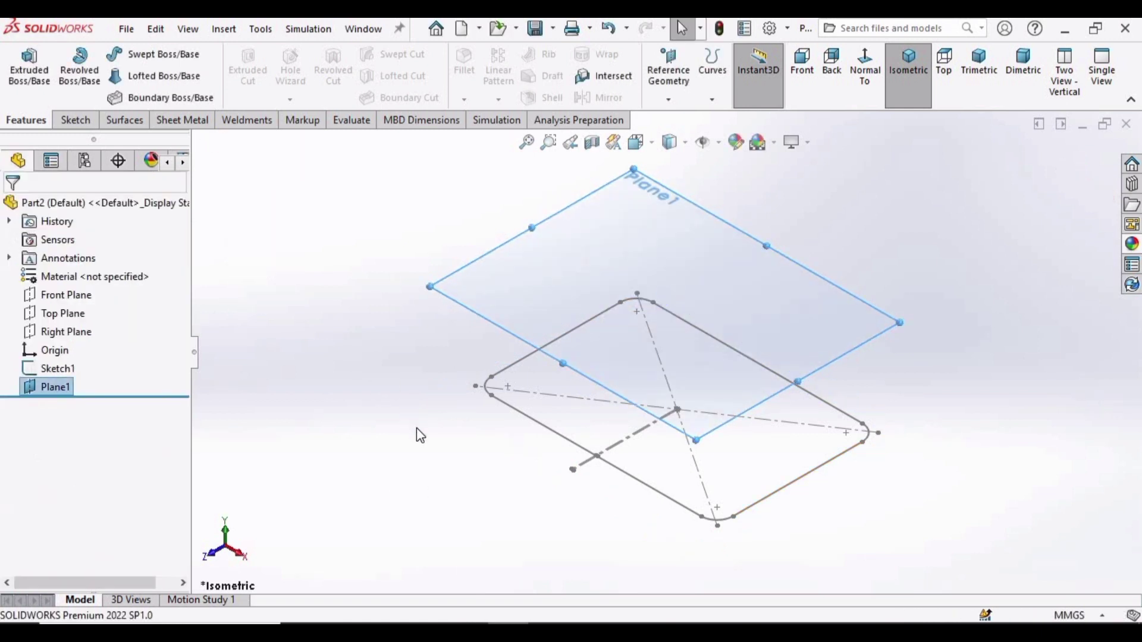
# Start a sketch on the new offset plane and draw a circle about 98 mm in diameter centered on the origin
pyautogui.click(640, 257)
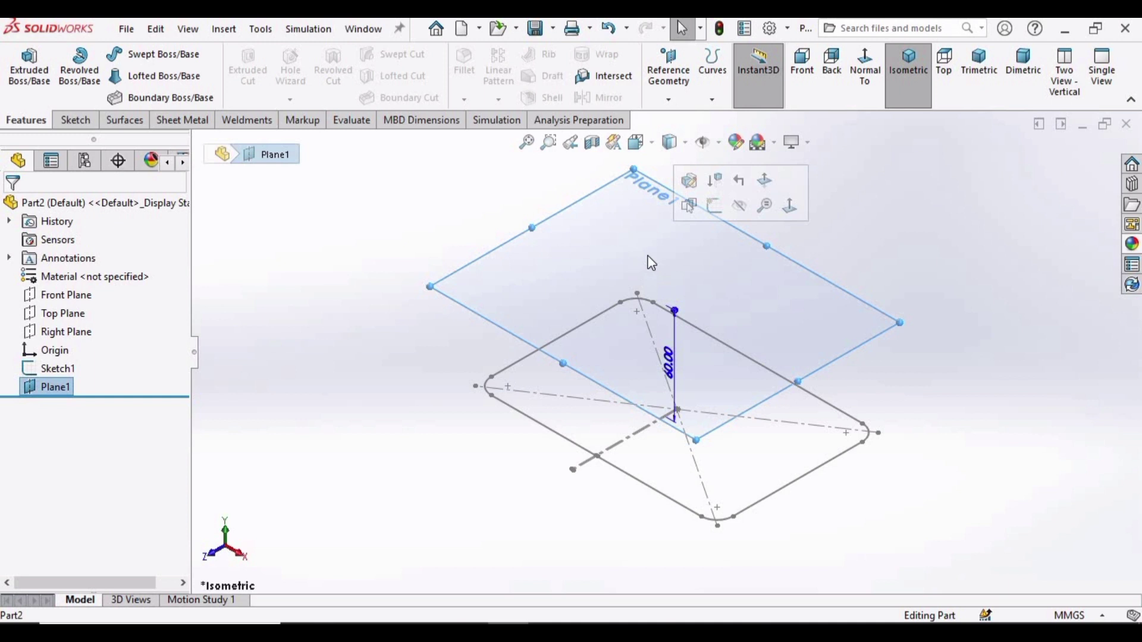
pyautogui.click(716, 208)
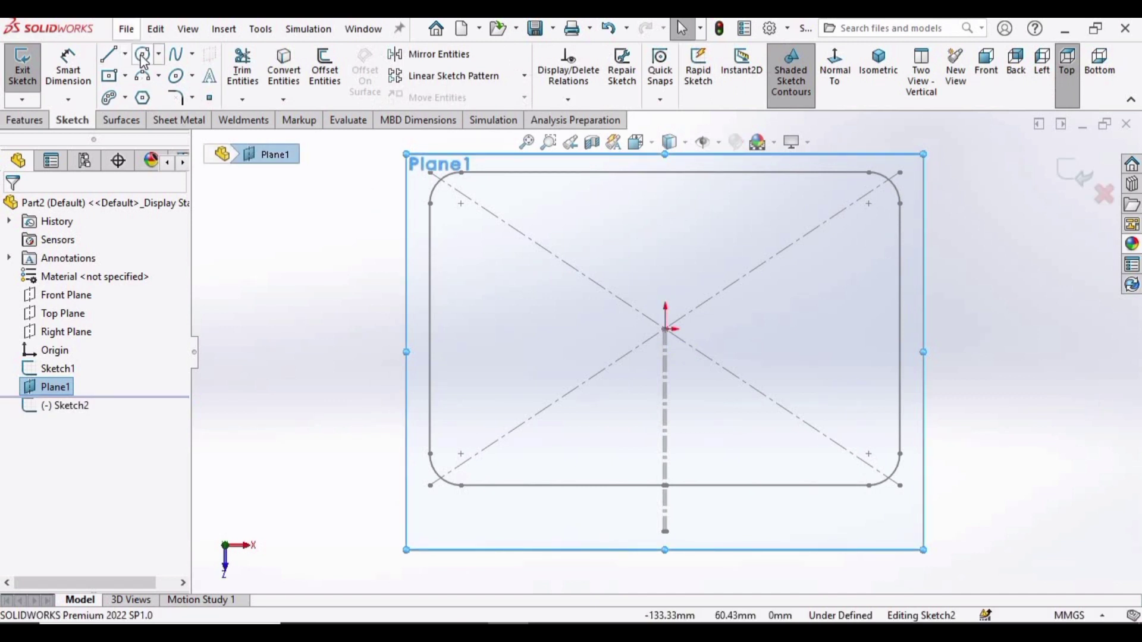
pyautogui.click(142, 56)
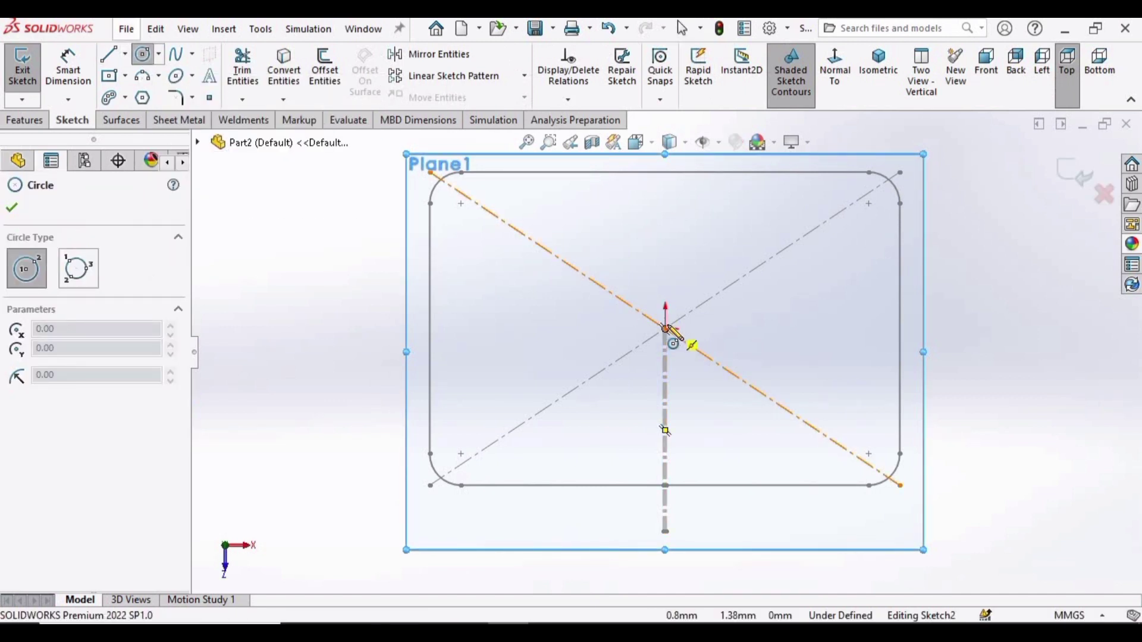
pyautogui.click(665, 329)
pyautogui.click(598, 192)
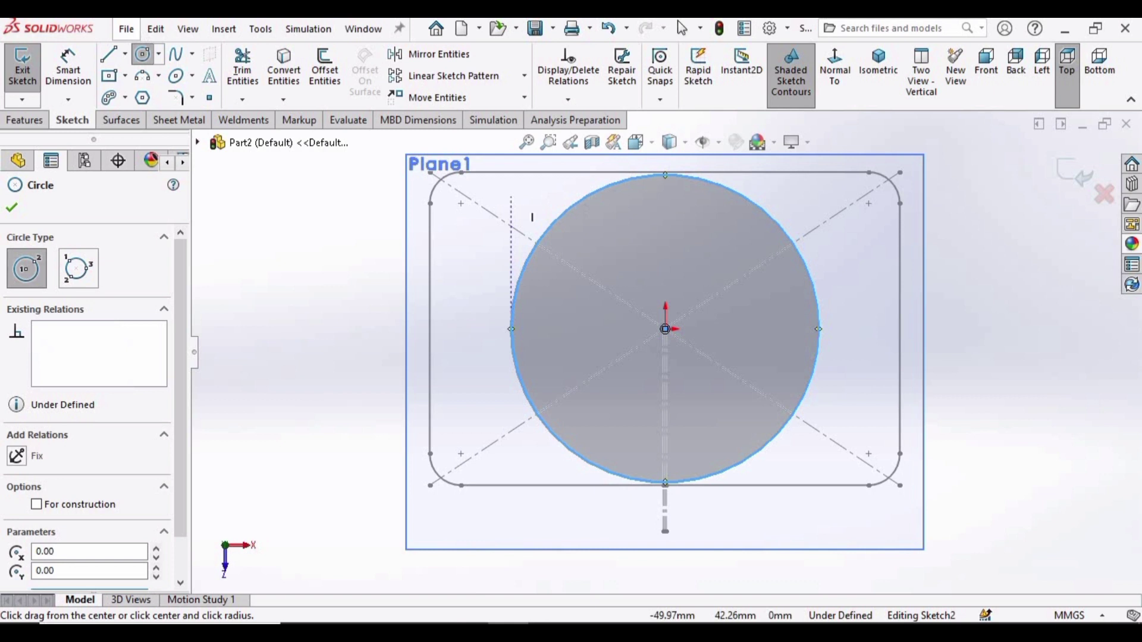
# Dimension the circle's diameter to 60 mm
pyautogui.click(80, 72)
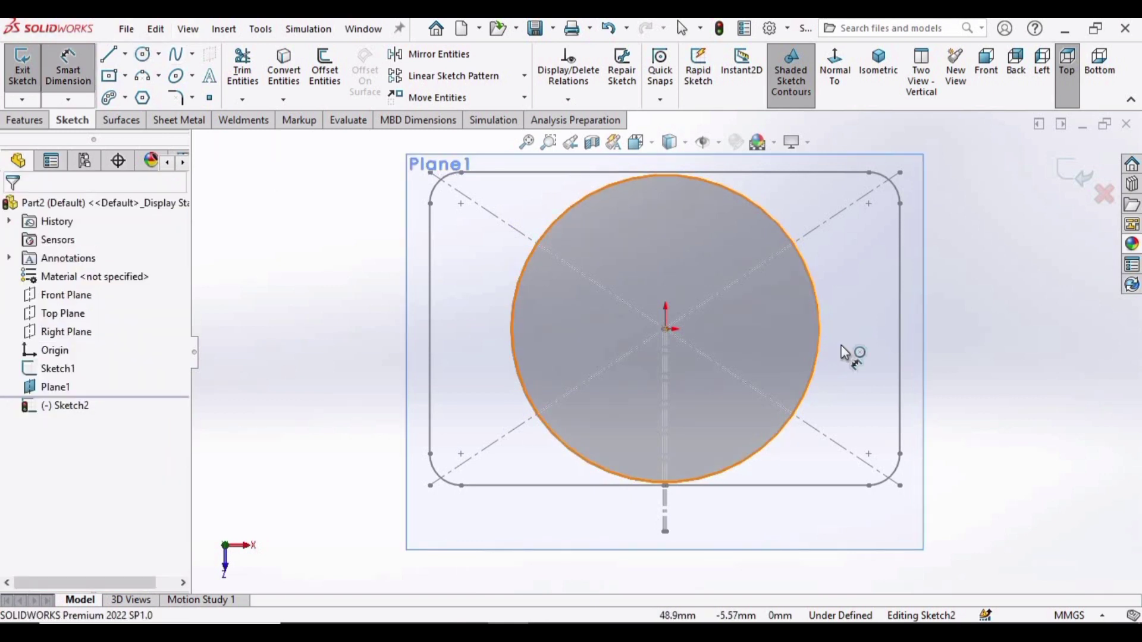
pyautogui.click(819, 331)
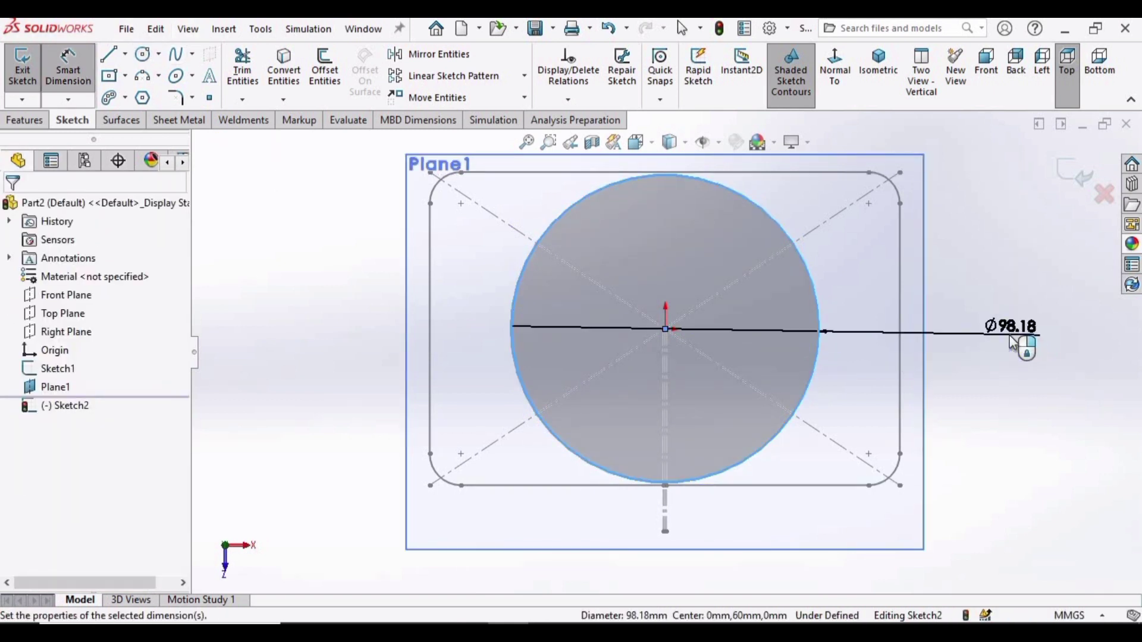
pyautogui.click(1019, 345)
pyautogui.write('60')
pyautogui.click(938, 312)
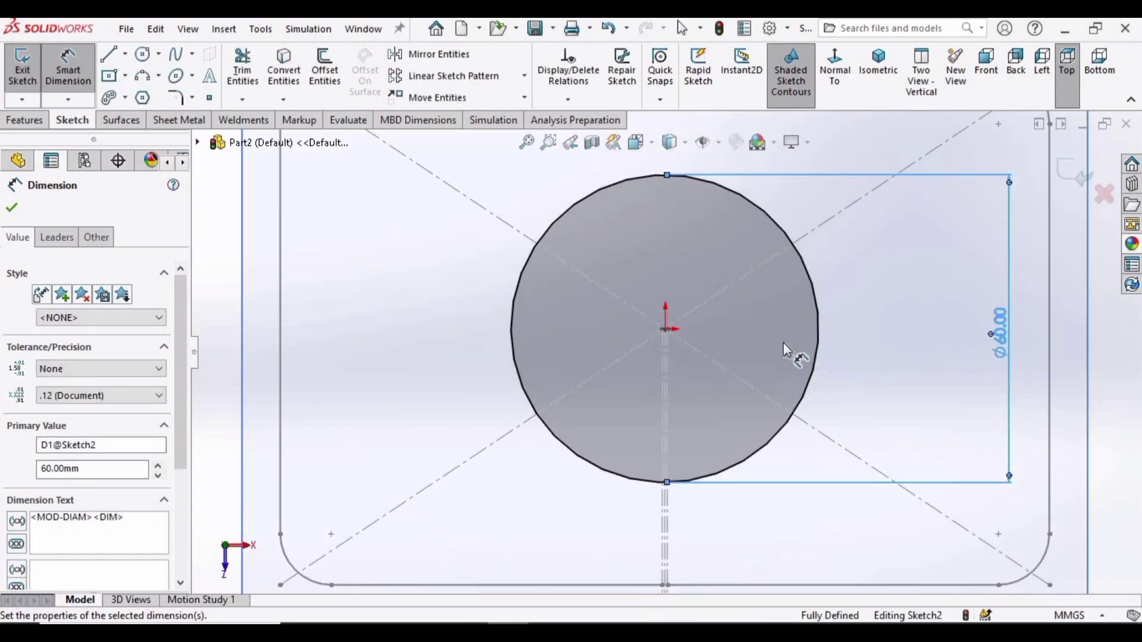
pyautogui.click(12, 210)
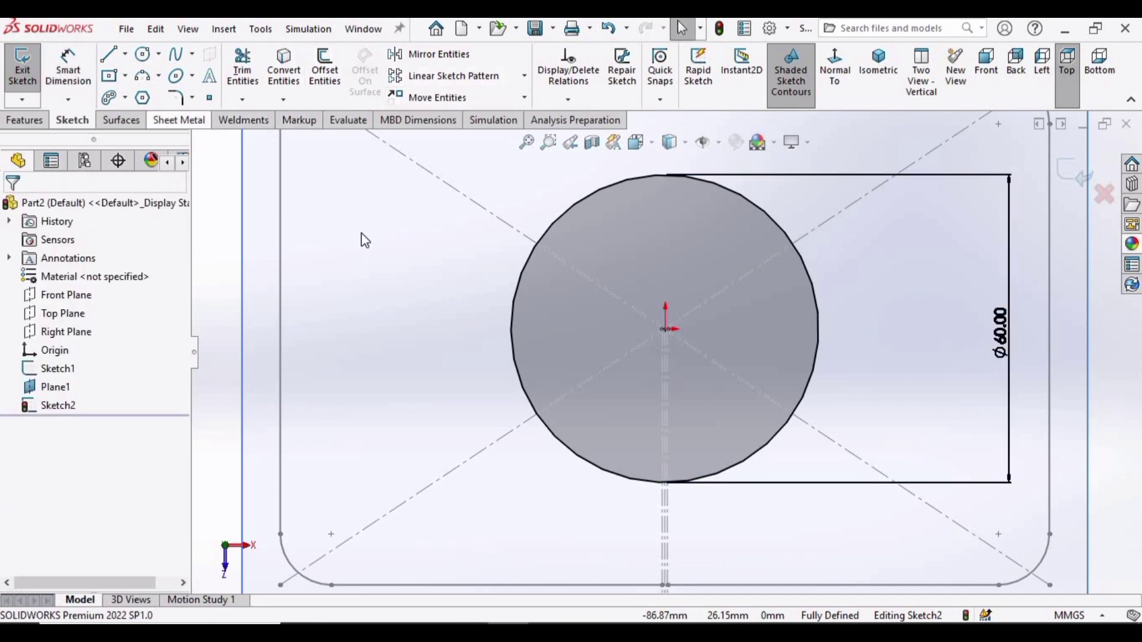
# Convert the base sketch's two outer gap lines into the circle sketch with Convert Entities
pyautogui.scroll(2, 693, 460)
pyautogui.scroll(-4, 683, 474)
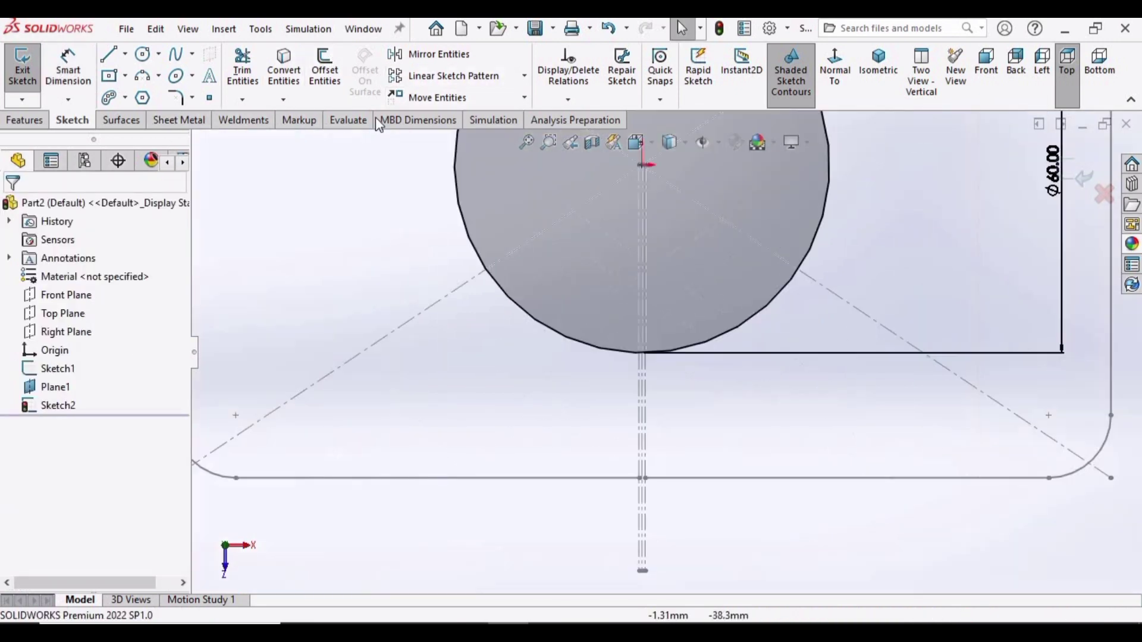
pyautogui.click(297, 94)
pyautogui.scroll(-3, 667, 409)
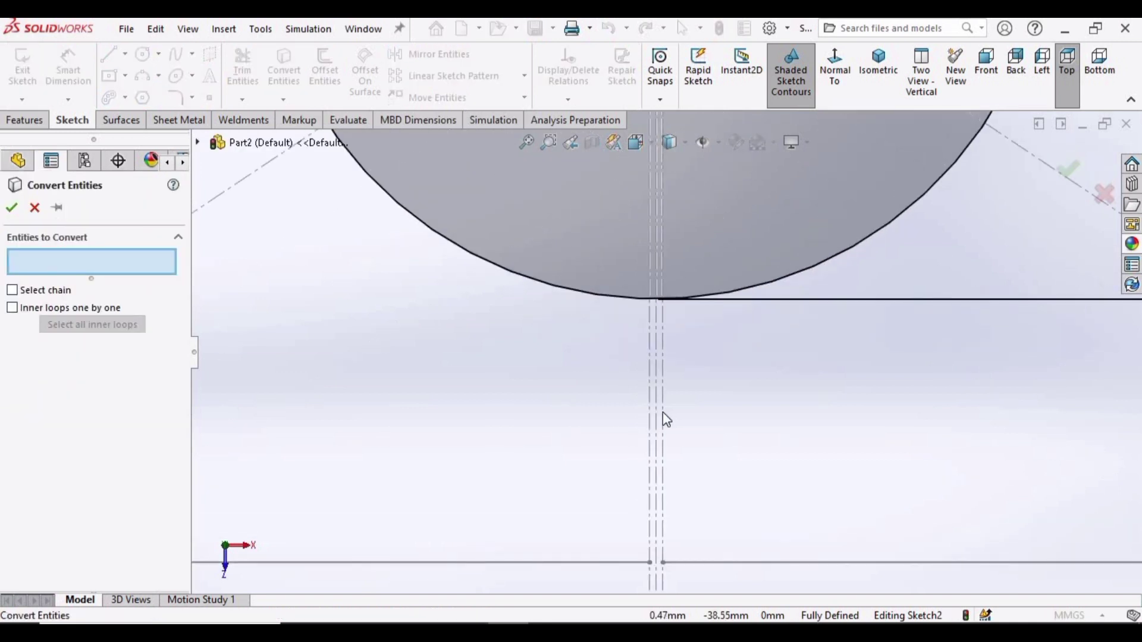
pyautogui.click(662, 413)
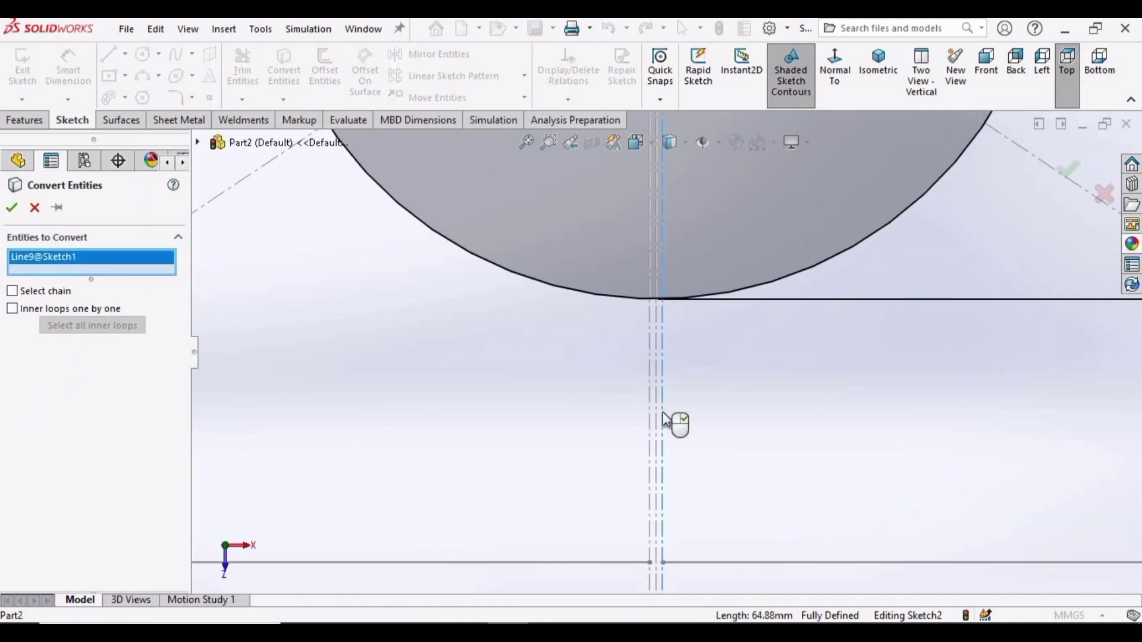
pyautogui.click(652, 440)
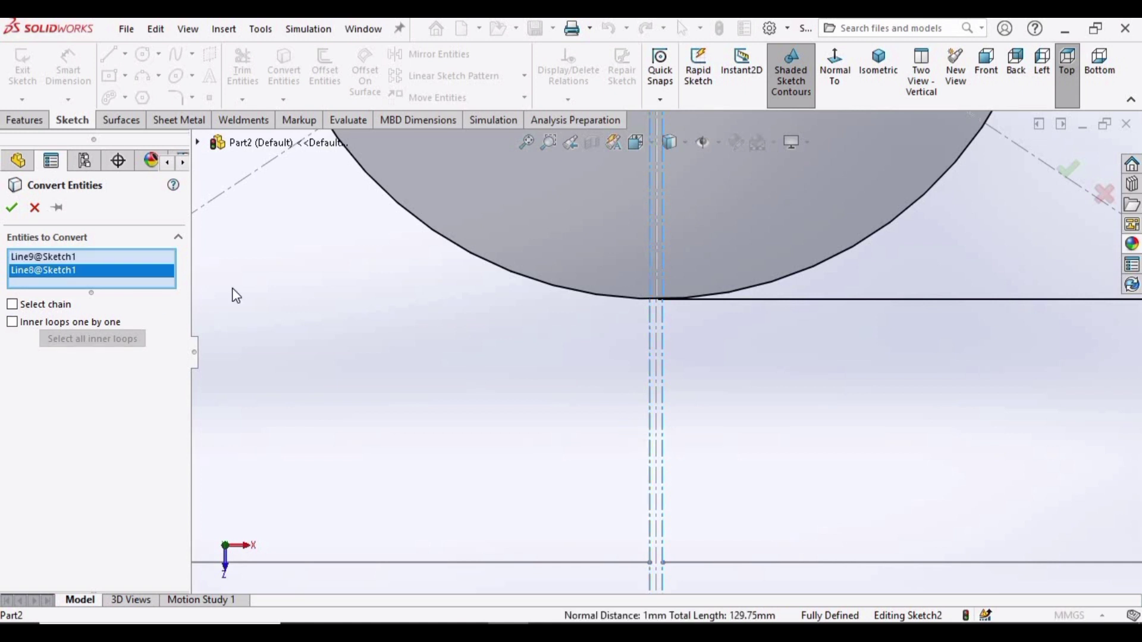
pyautogui.click(12, 208)
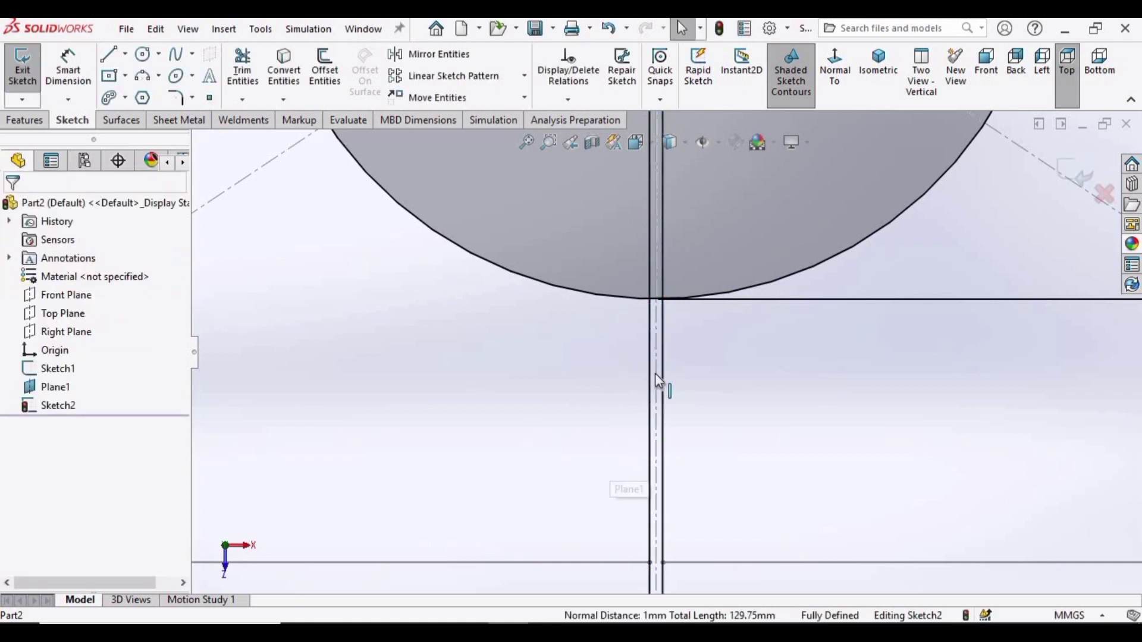
# Change the two converted gap lines in the circle sketch to construction geometry
pyautogui.scroll(-3, 687, 386)
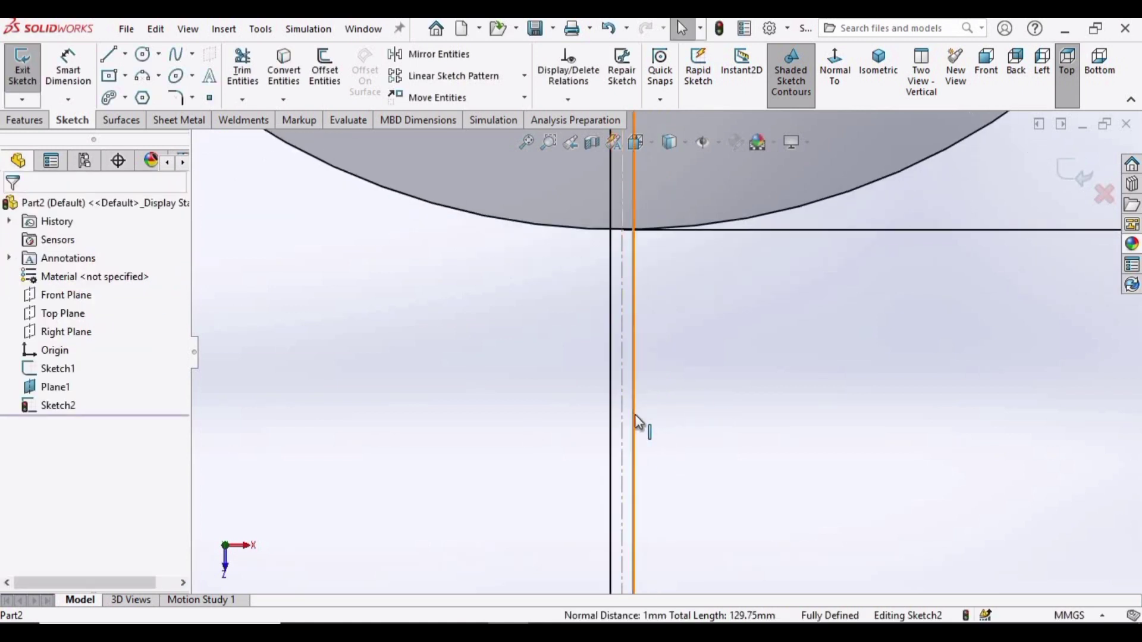
pyautogui.click(634, 414)
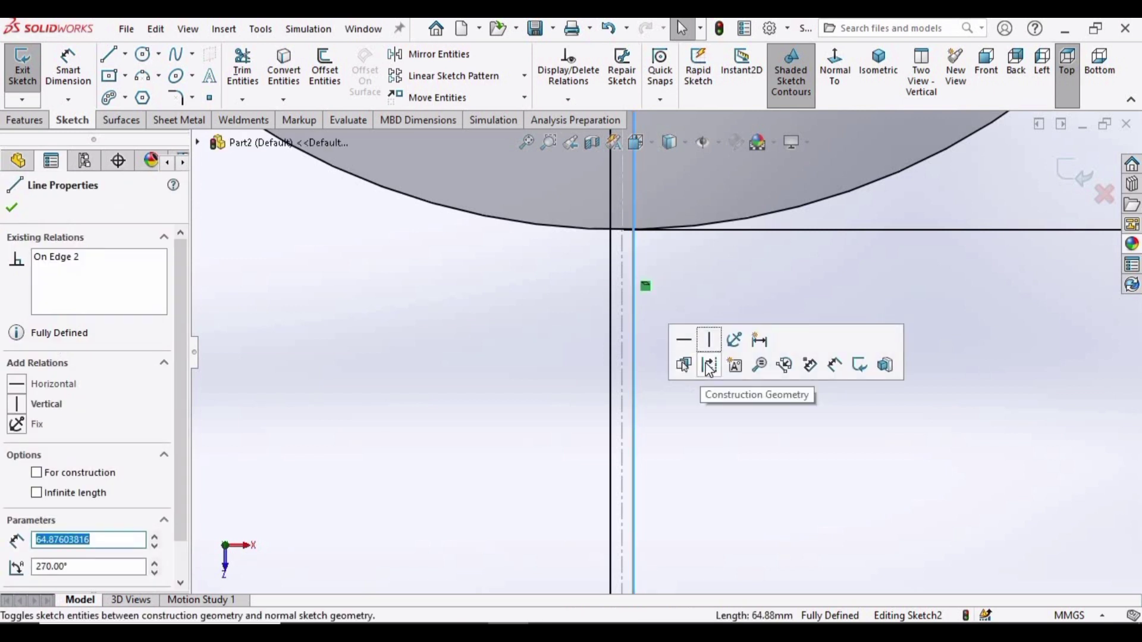
pyautogui.click(709, 367)
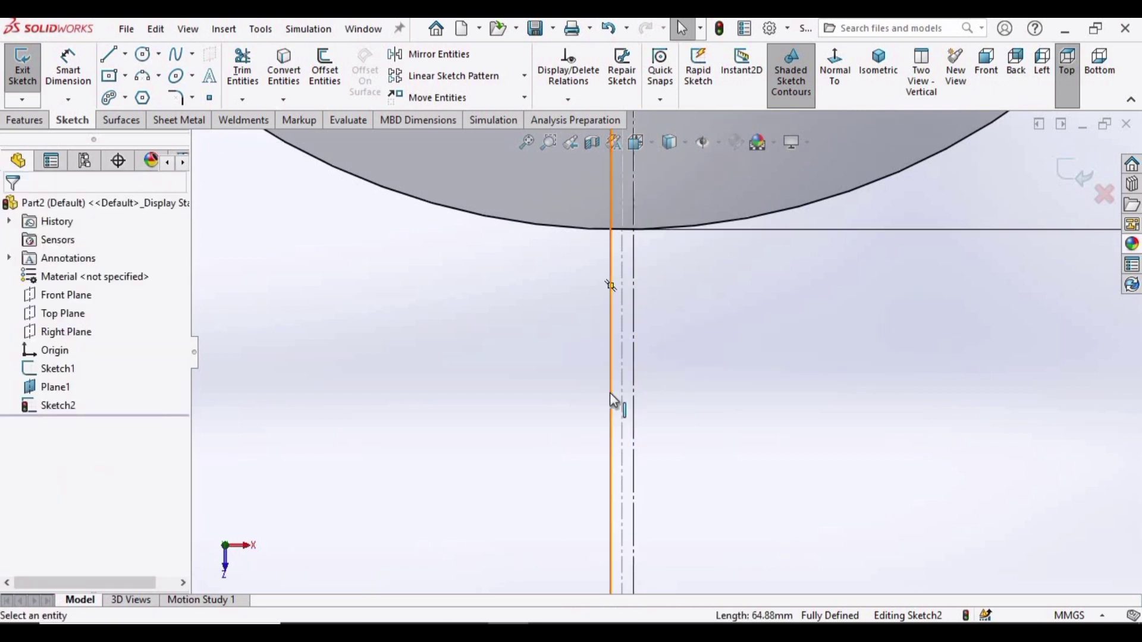
pyautogui.click(611, 395)
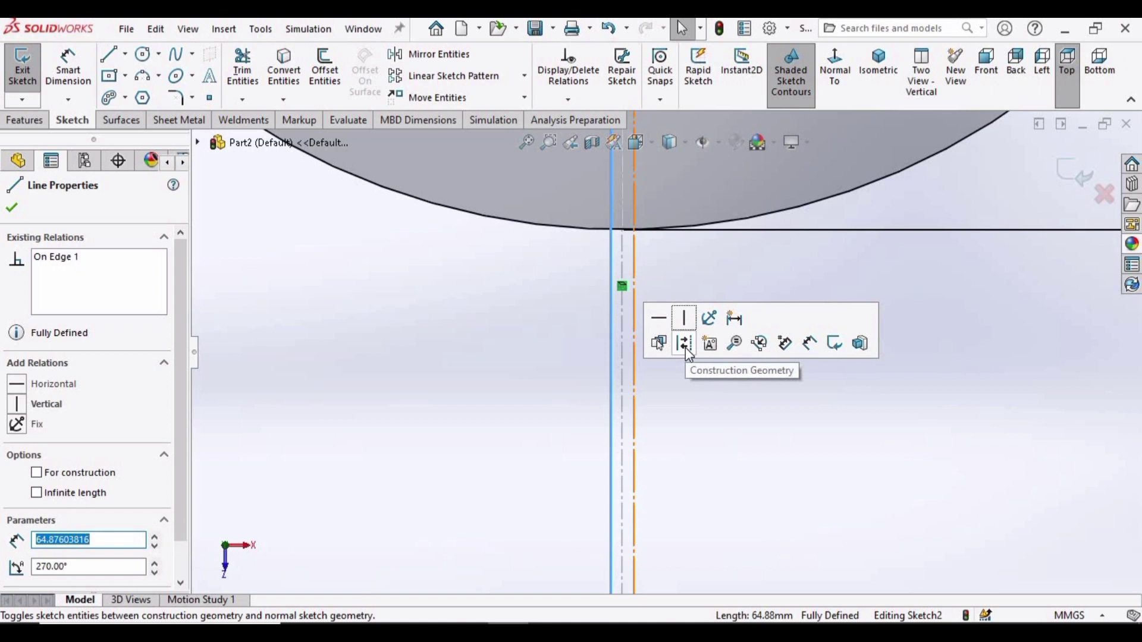
pyautogui.click(685, 348)
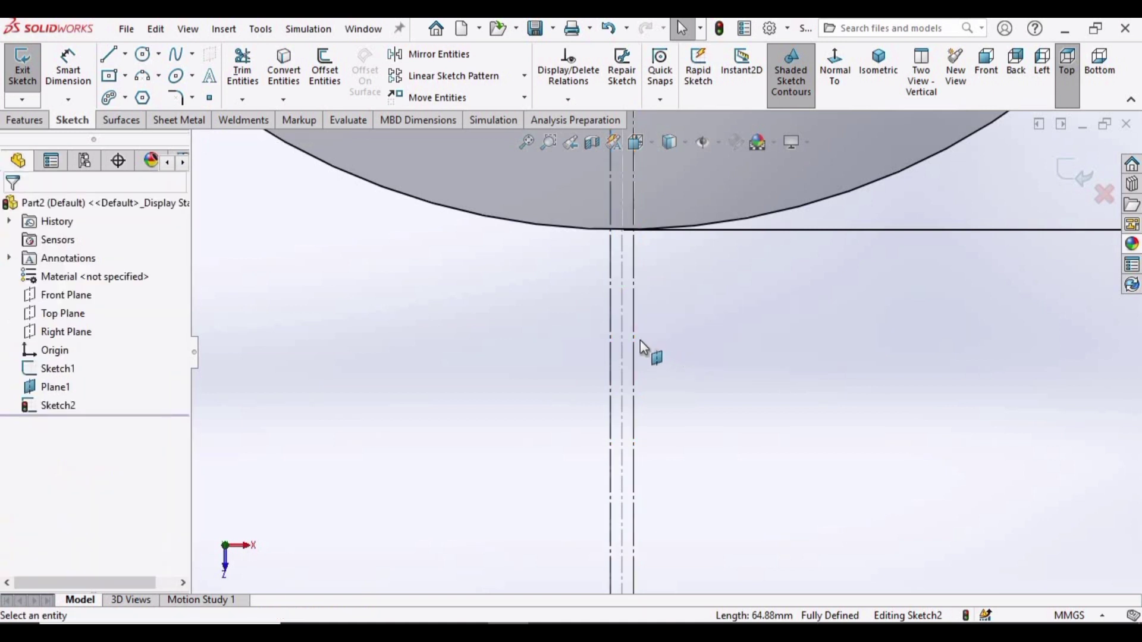
# Trim away the short arc of the circle between the two construction lines and exit the sketch
pyautogui.click(244, 73)
pyautogui.scroll(-4, 612, 206)
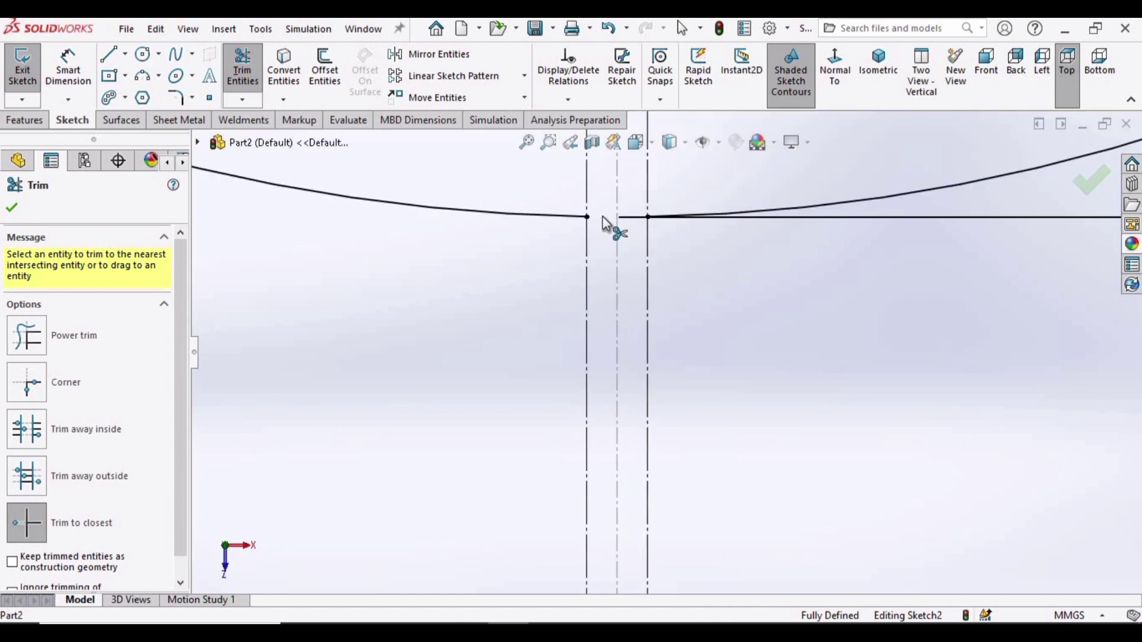
pyautogui.click(12, 209)
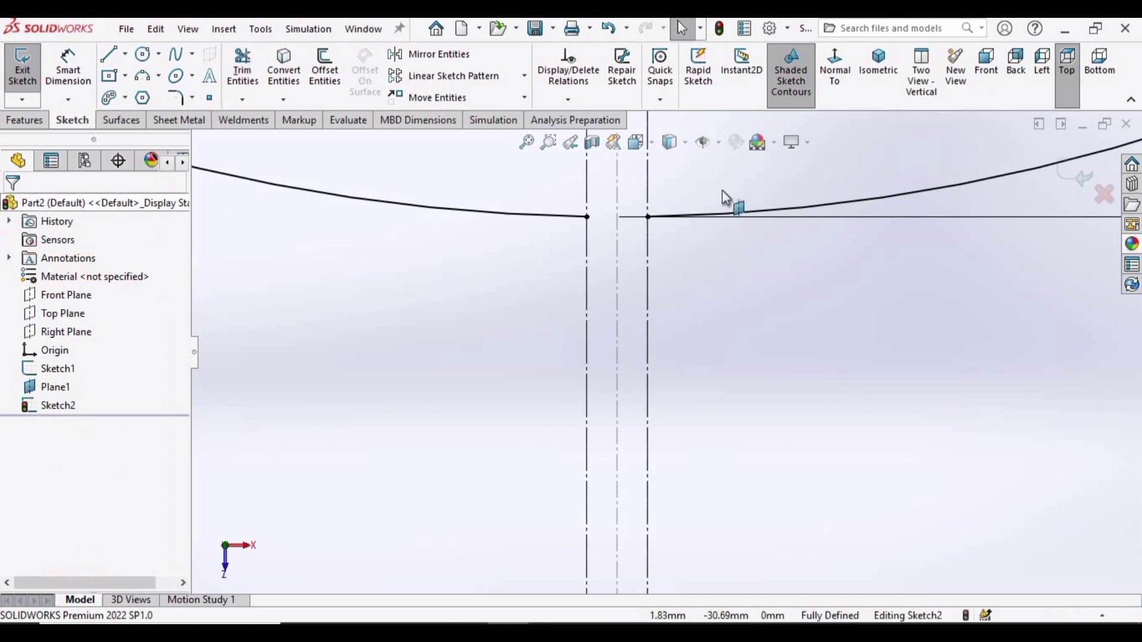
pyautogui.scroll(3, 719, 191)
pyautogui.scroll(5, 658, 200)
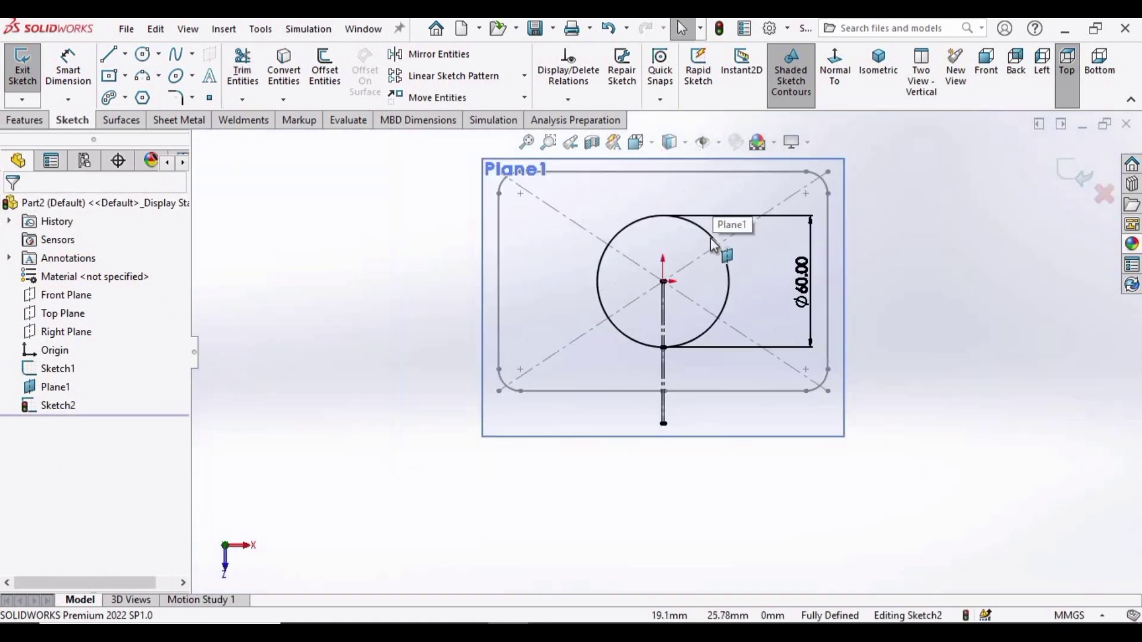
pyautogui.click(1078, 178)
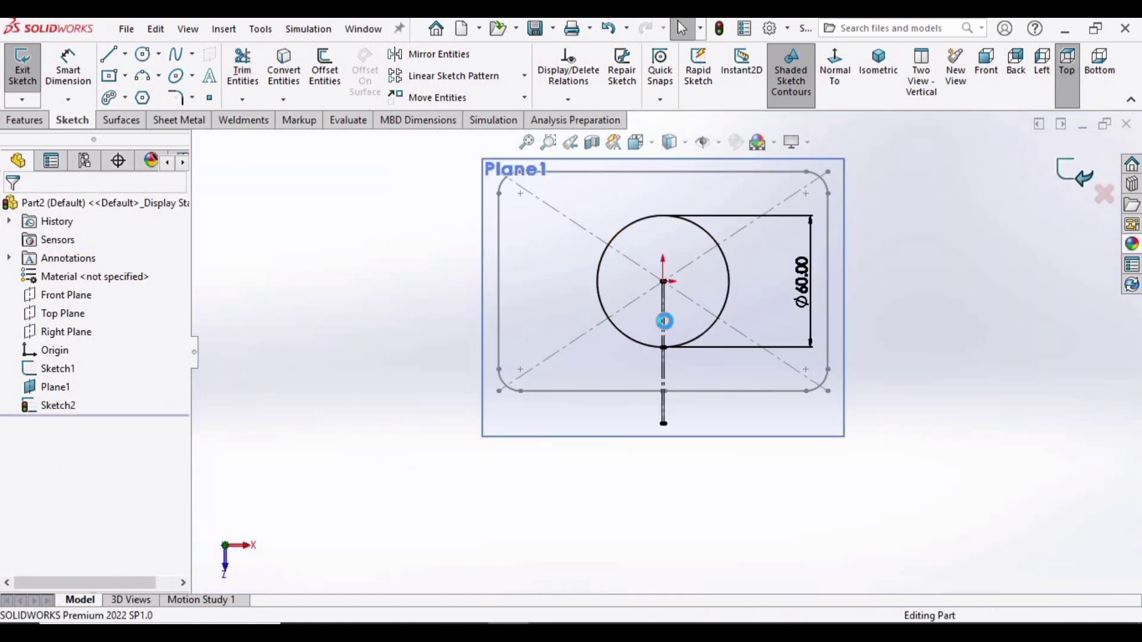
# Hide the offset reference plane that carries the circle sketch
pyautogui.moveTo(559, 277); pyautogui.dragTo(605, 268, button='middle')
pyautogui.click(581, 319)
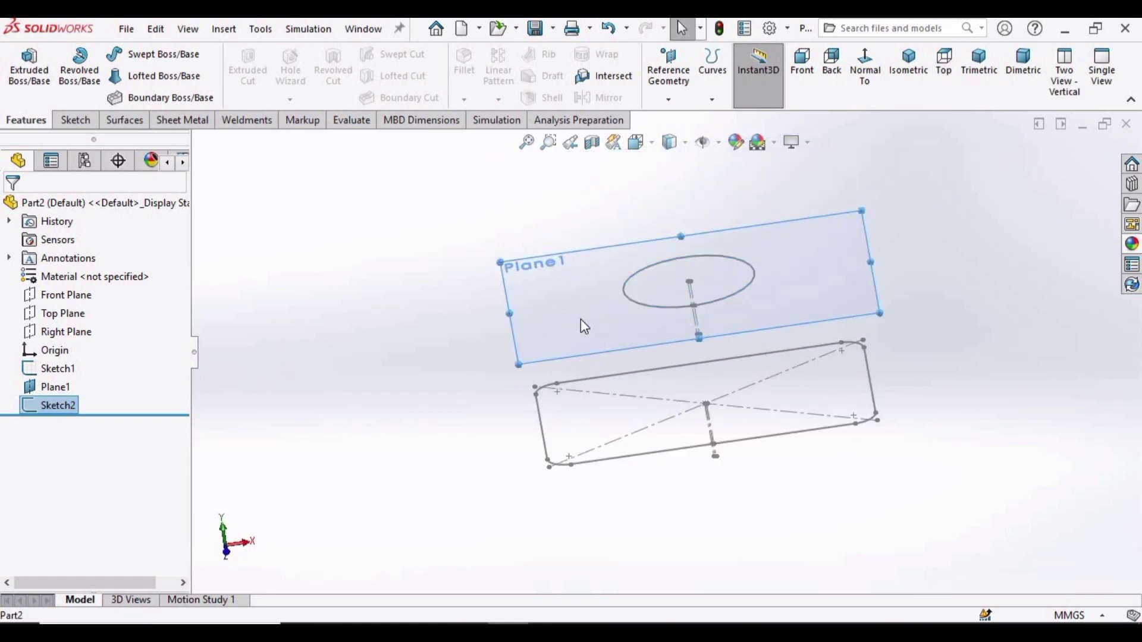
pyautogui.rightClick(580, 318)
pyautogui.click(608, 291)
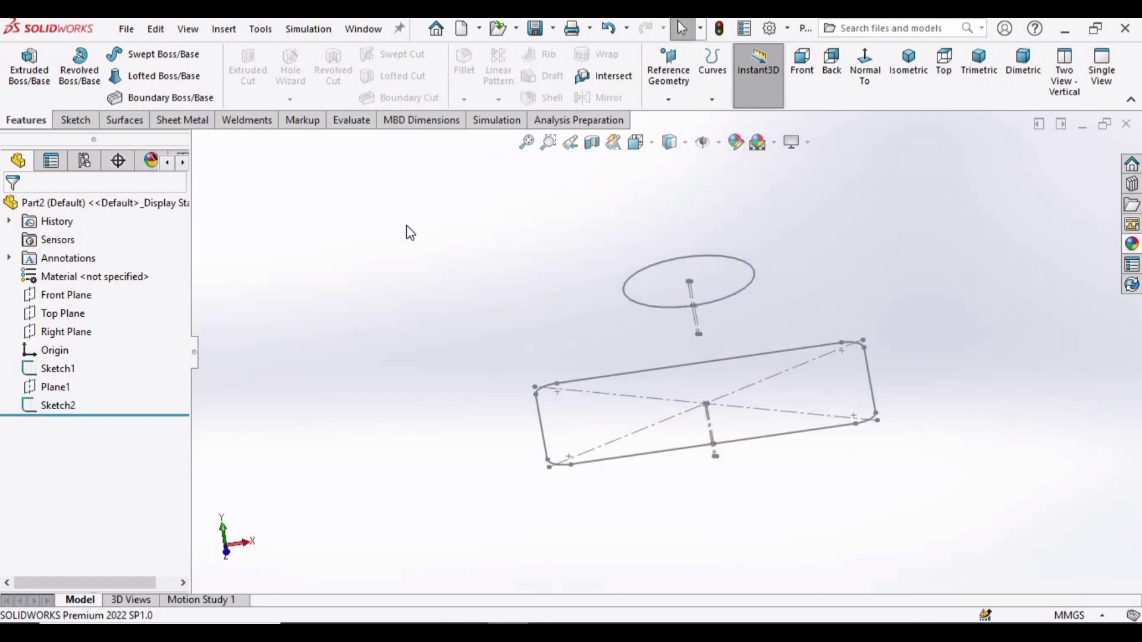
# Turn off the display of the Sheet Metal command set and turn it back on
pyautogui.click(184, 121)
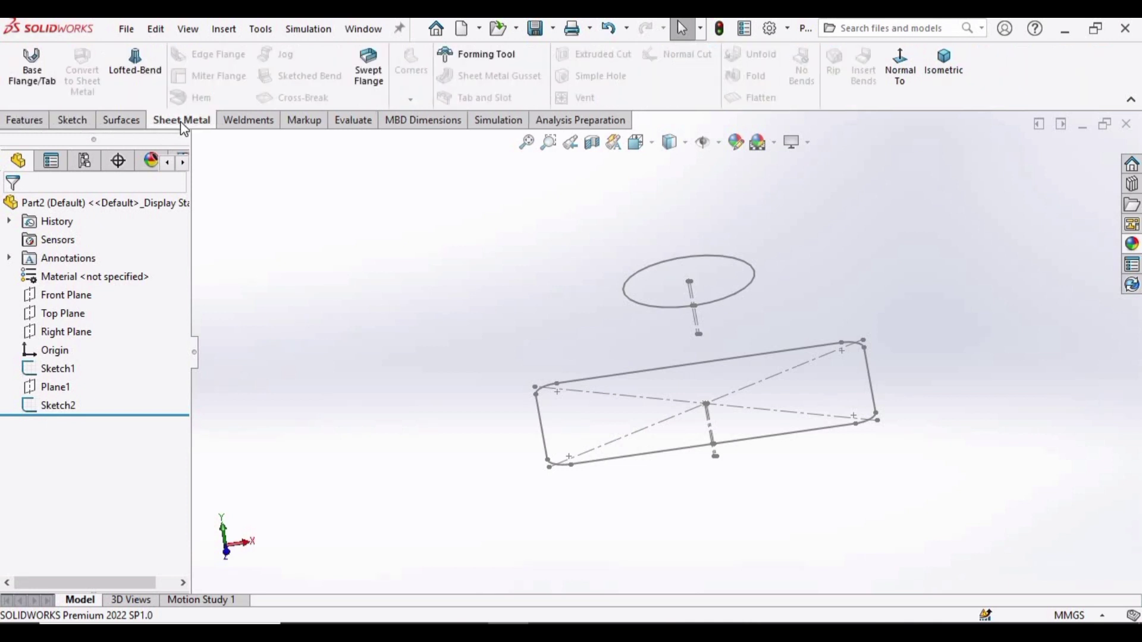
pyautogui.rightClick(184, 128)
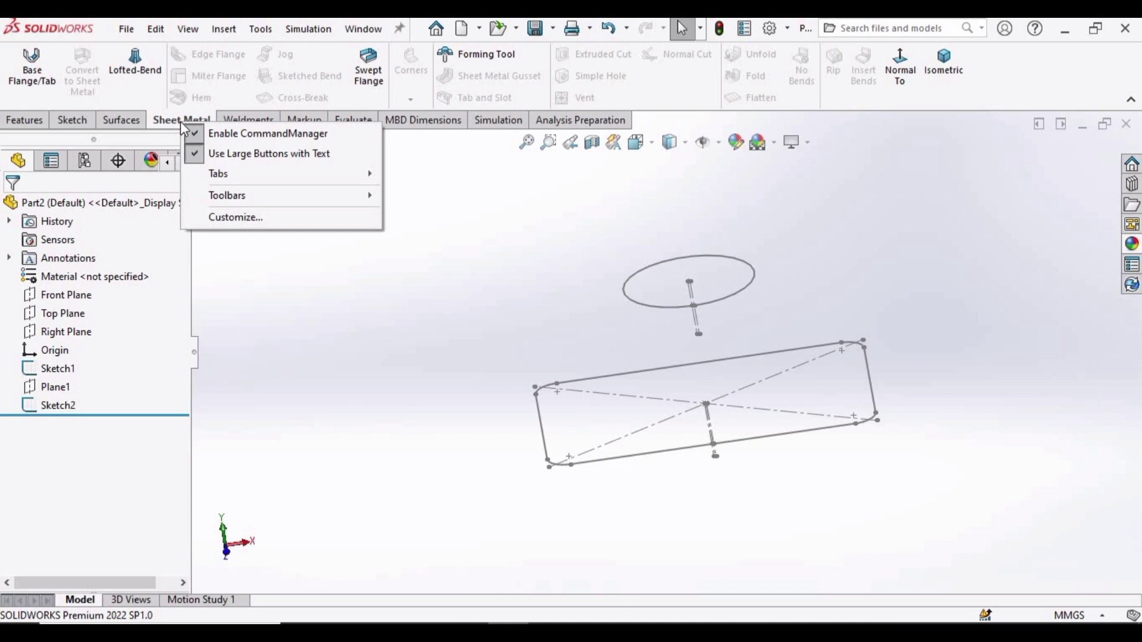
pyautogui.moveTo(254, 186)
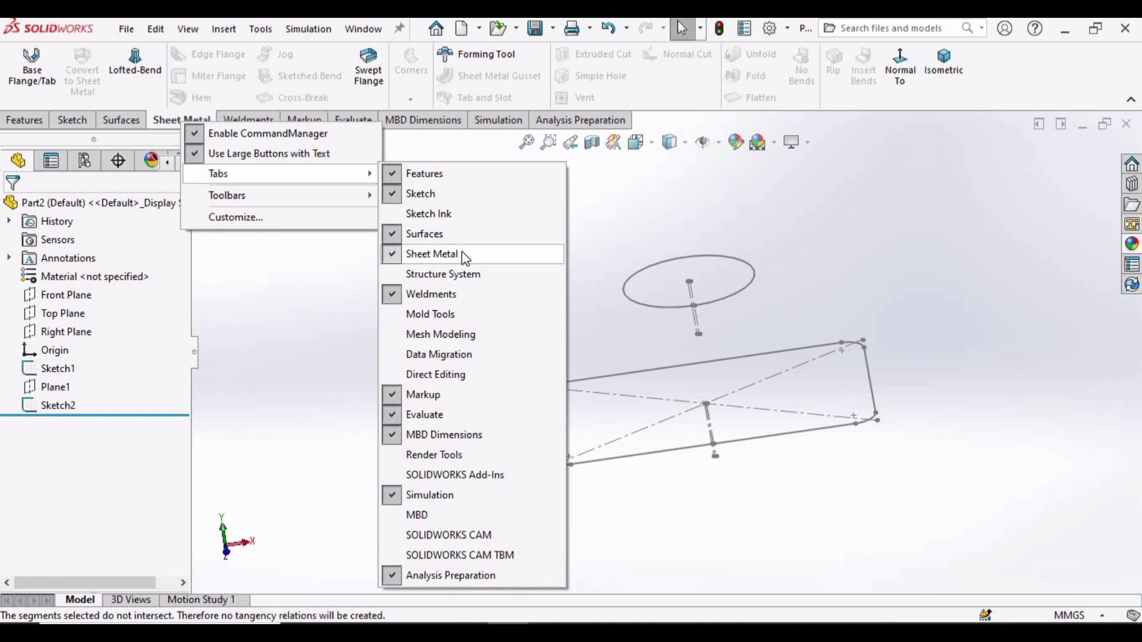
pyautogui.click(395, 262)
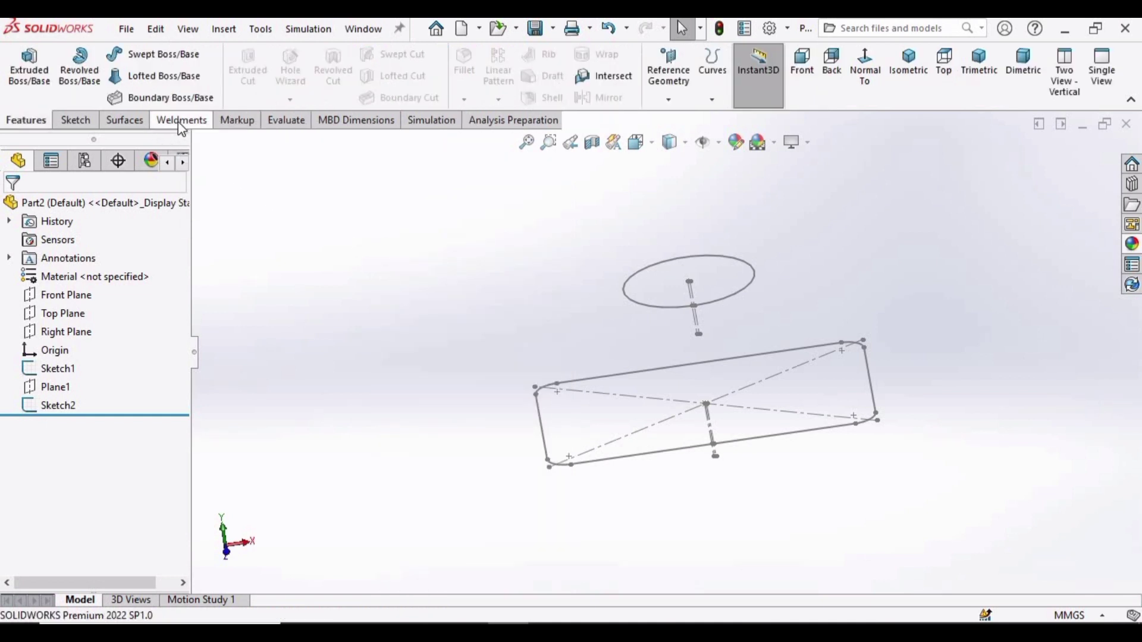
pyautogui.rightClick(182, 129)
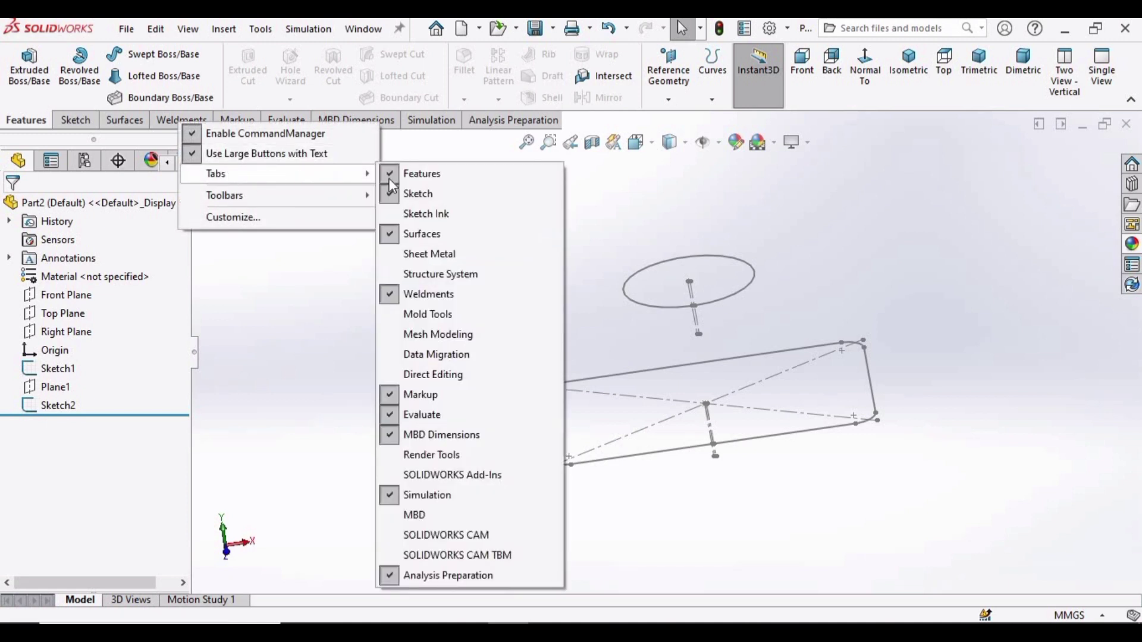
pyautogui.click(444, 257)
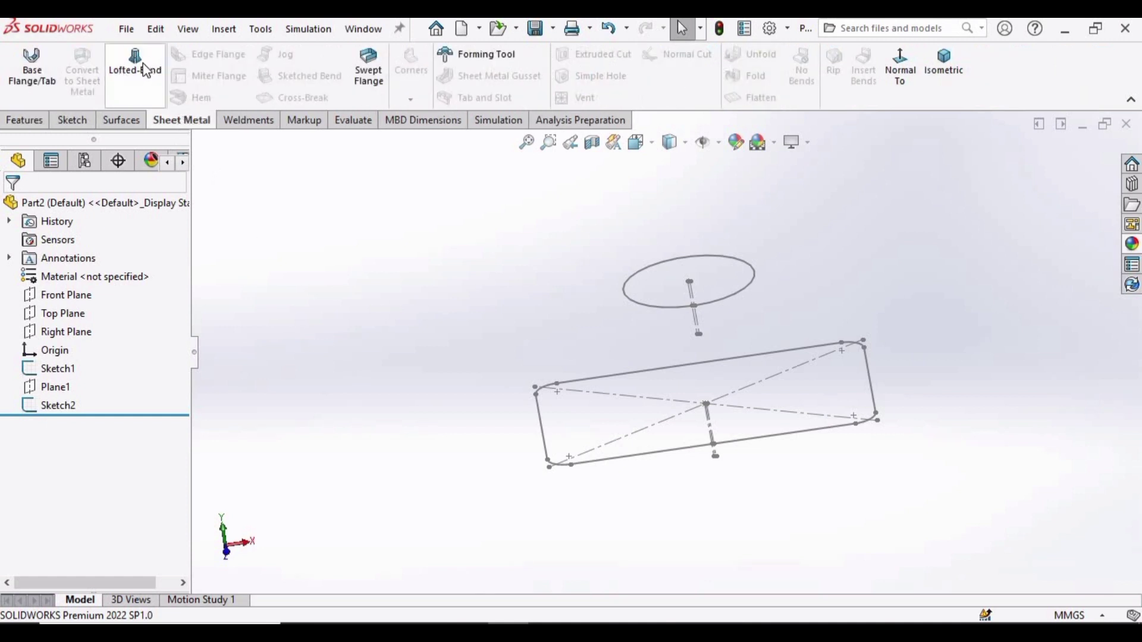
# Start a Lofted Bends feature with the split circle and the rounded rectangular base sketch as its profiles
pyautogui.click(133, 76)
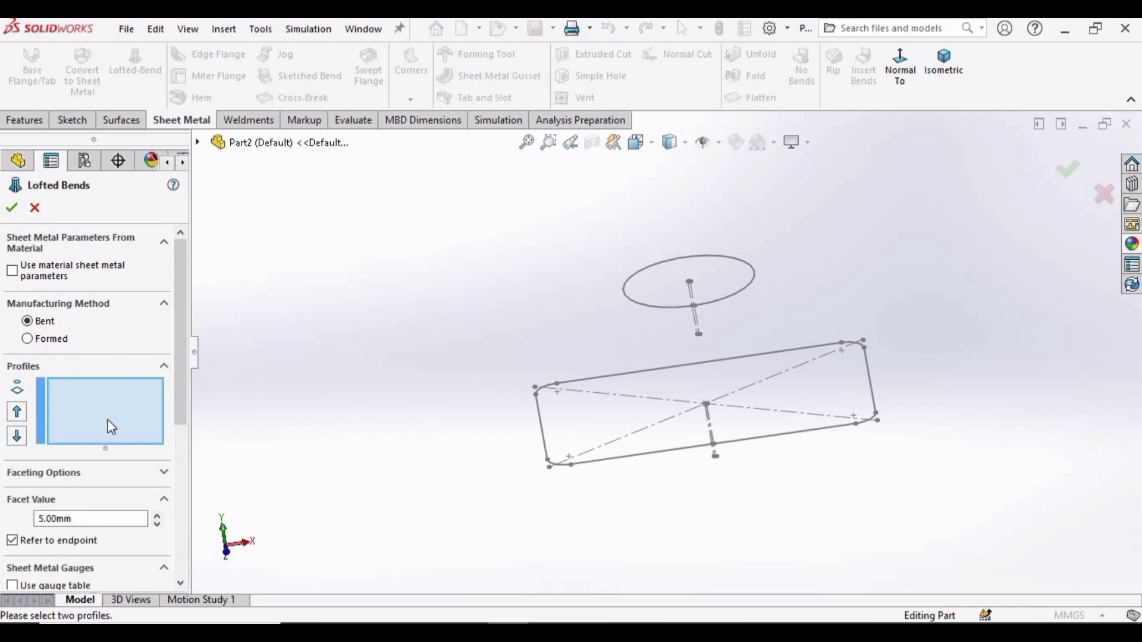
pyautogui.click(79, 395)
pyautogui.click(643, 307)
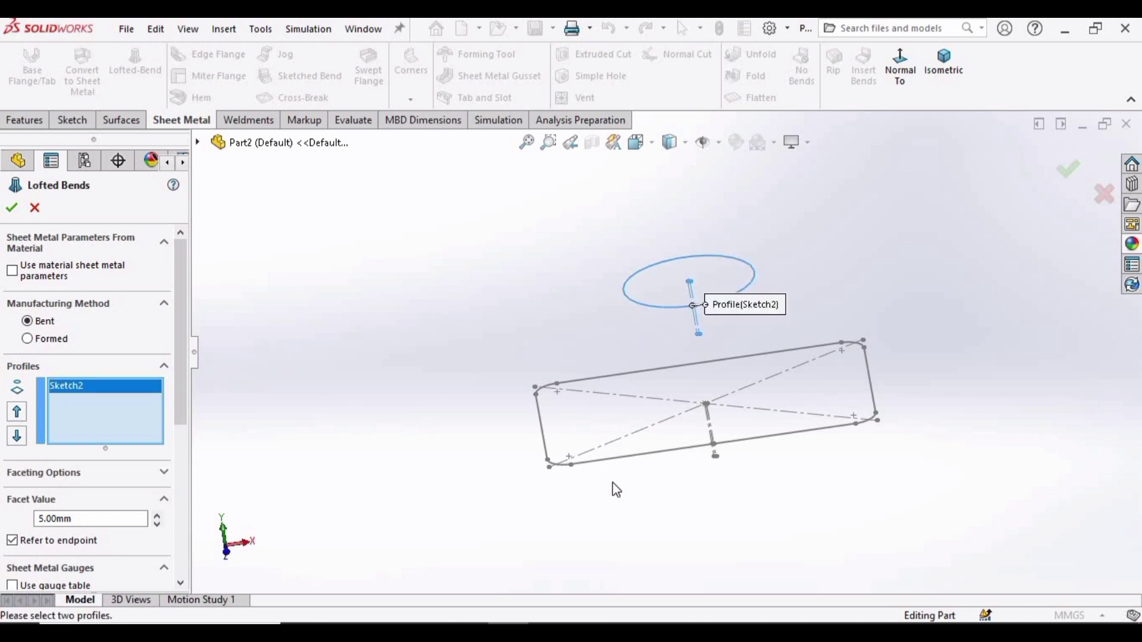
pyautogui.click(628, 456)
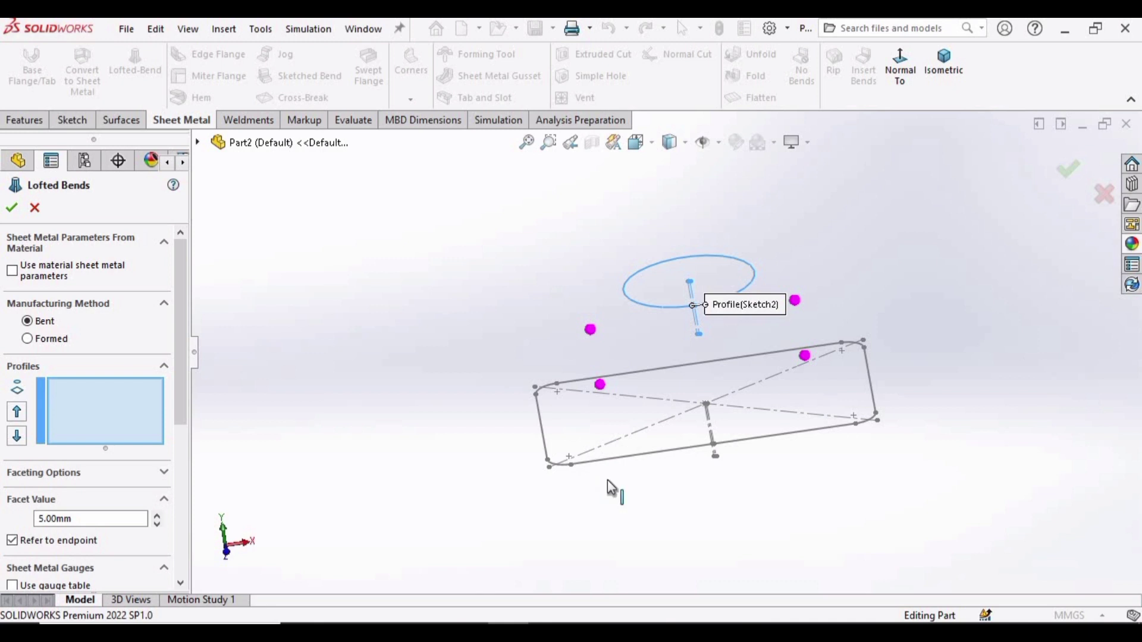
# Try the Formed manufacturing method for the lofted bend and switch back to Bent
pyautogui.click(28, 339)
pyautogui.scroll(-6, 652, 338)
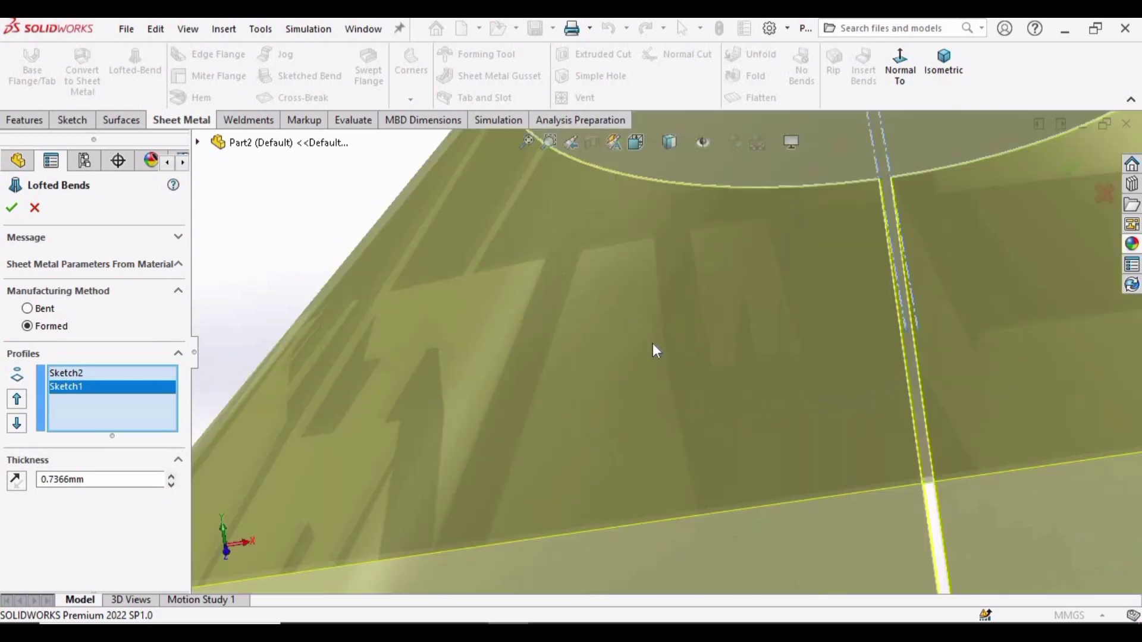
pyautogui.scroll(3, 574, 413)
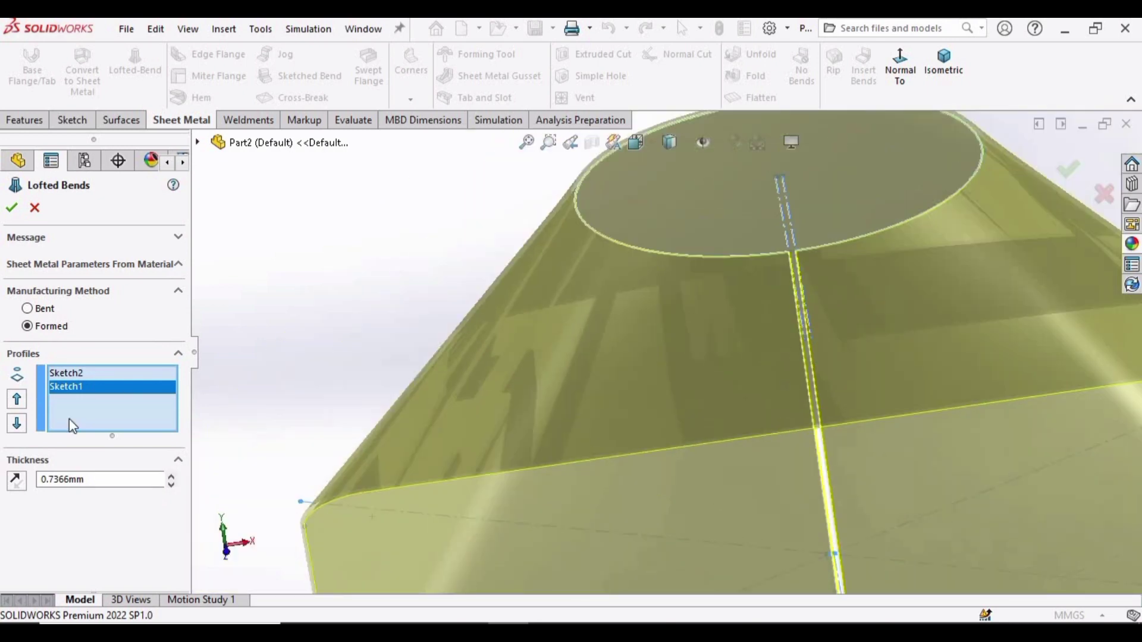
pyautogui.click(27, 309)
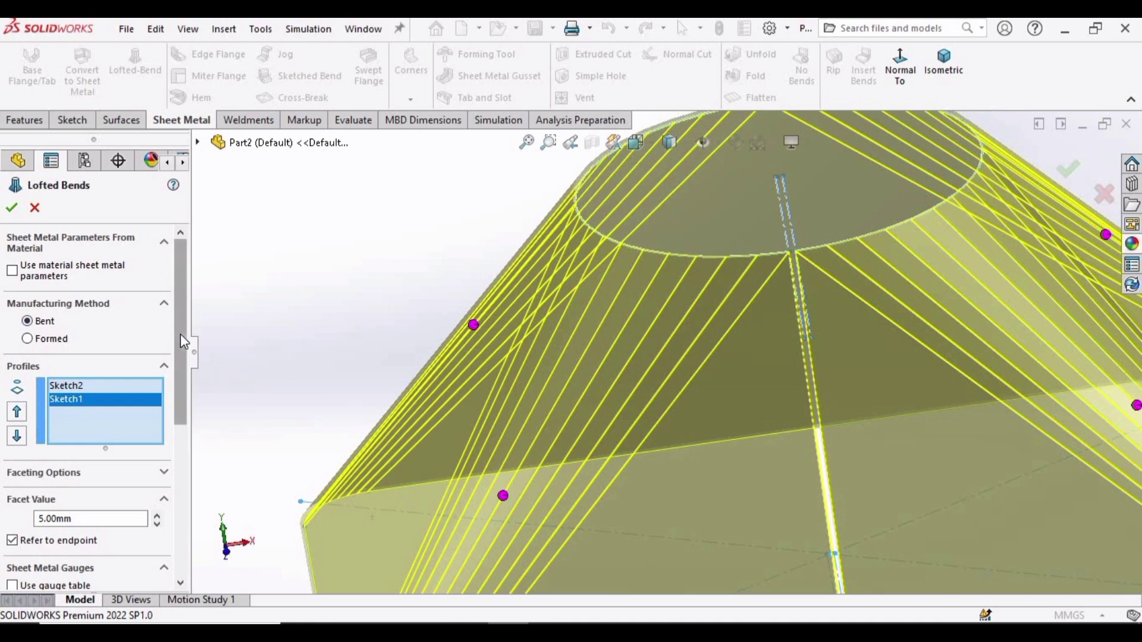
# Try a sheet thickness of 5 mm for the lofted bend and set it back to 1 mm
pyautogui.moveTo(180, 333); pyautogui.dragTo(180, 363)
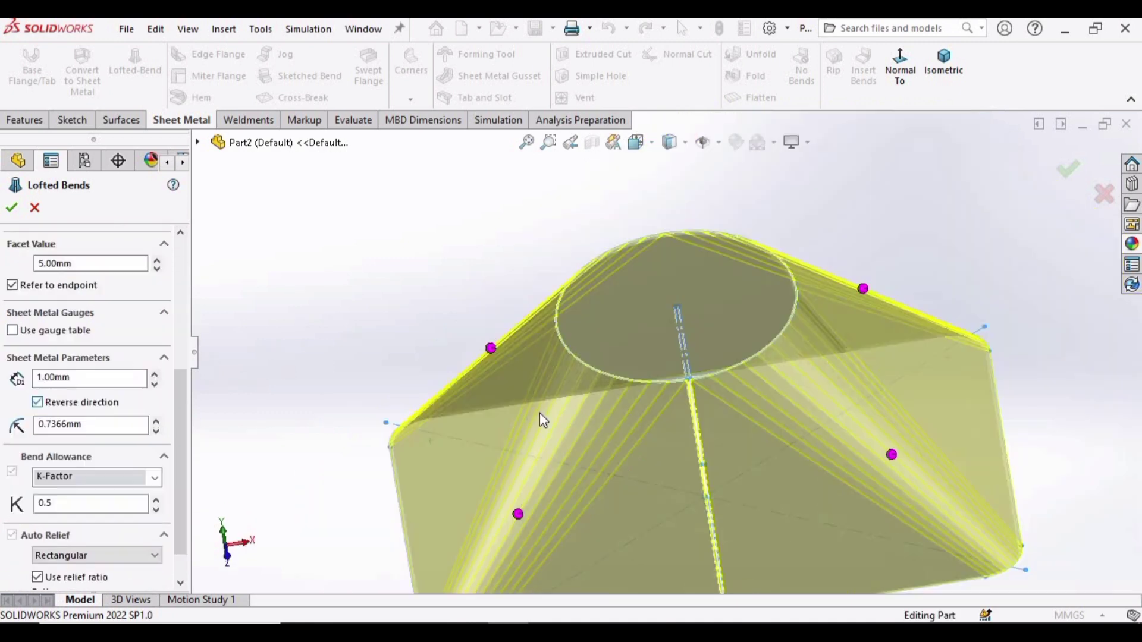
pyautogui.scroll(-2, 540, 413)
pyautogui.scroll(-5, 666, 348)
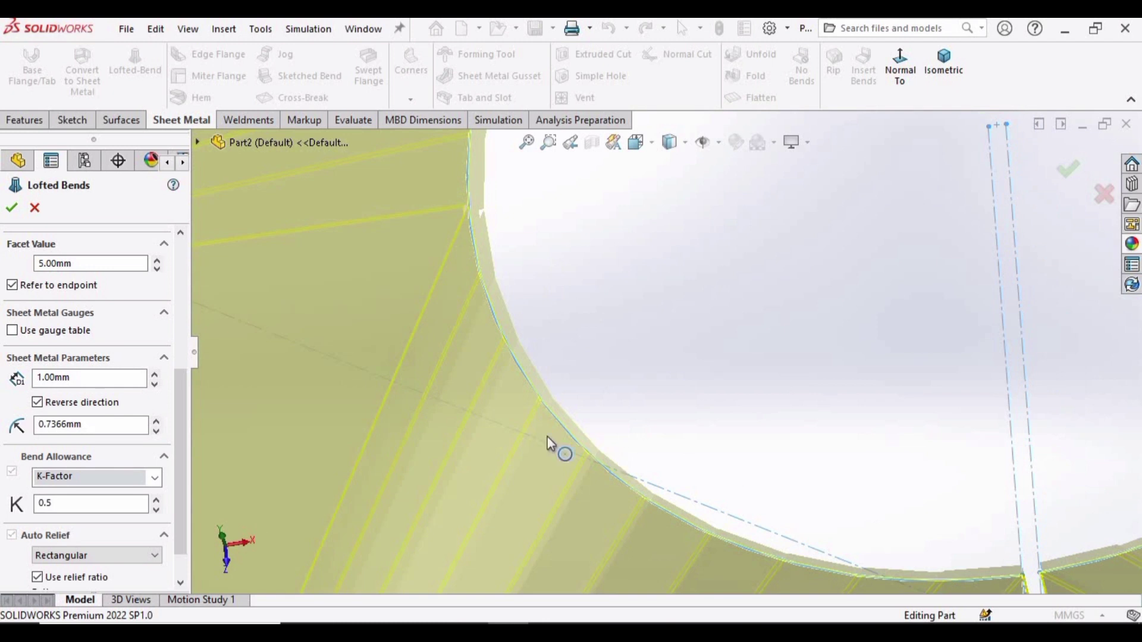
pyautogui.doubleClick(81, 378)
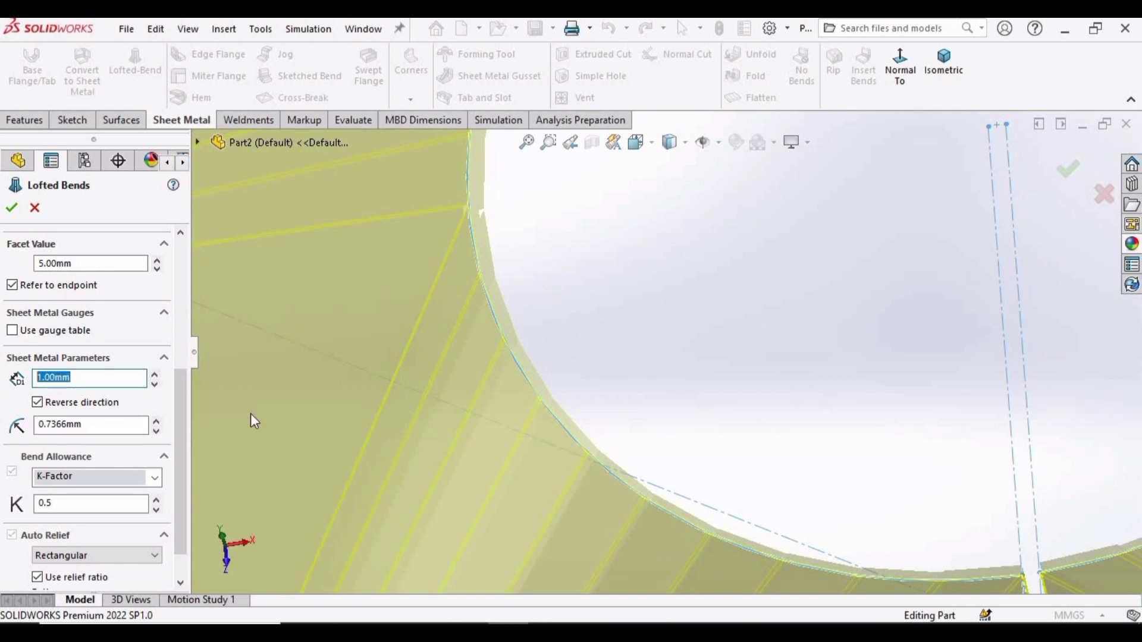
pyautogui.write('5')
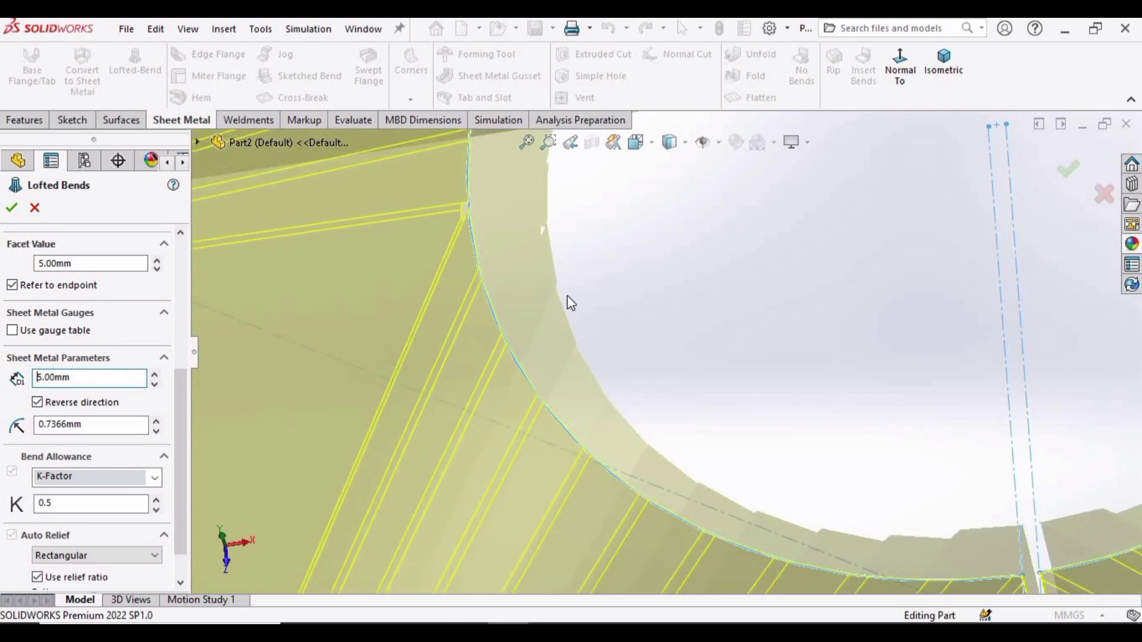
pyautogui.doubleClick(76, 379)
pyautogui.write('1')
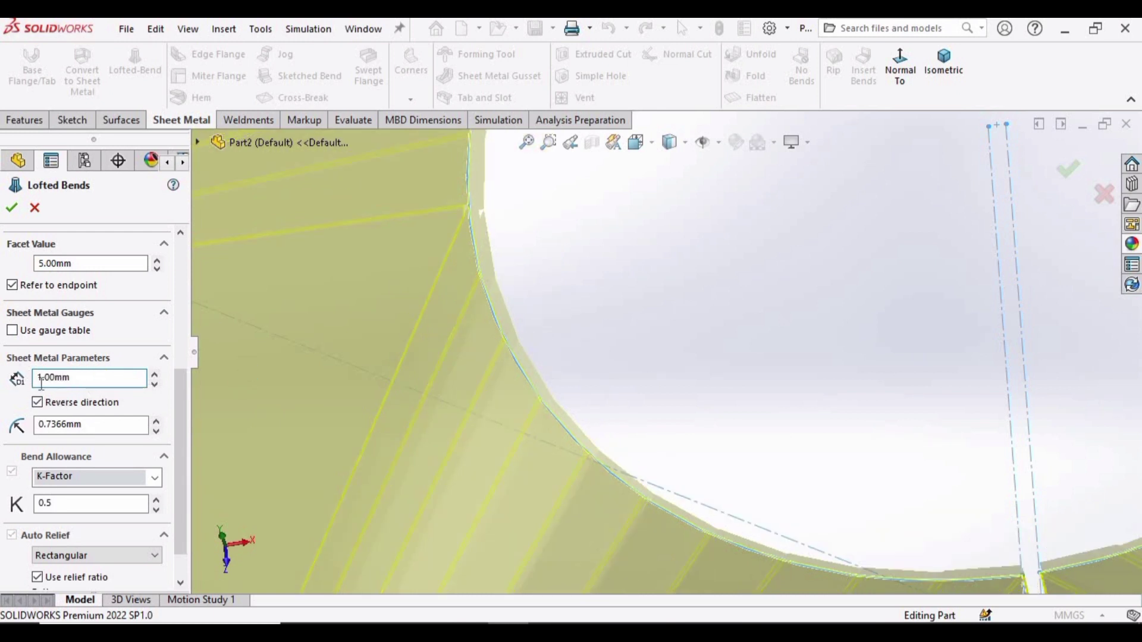
# Switch off the reversed thickness direction and create the lofted bend between the two profiles
pyautogui.click(38, 403)
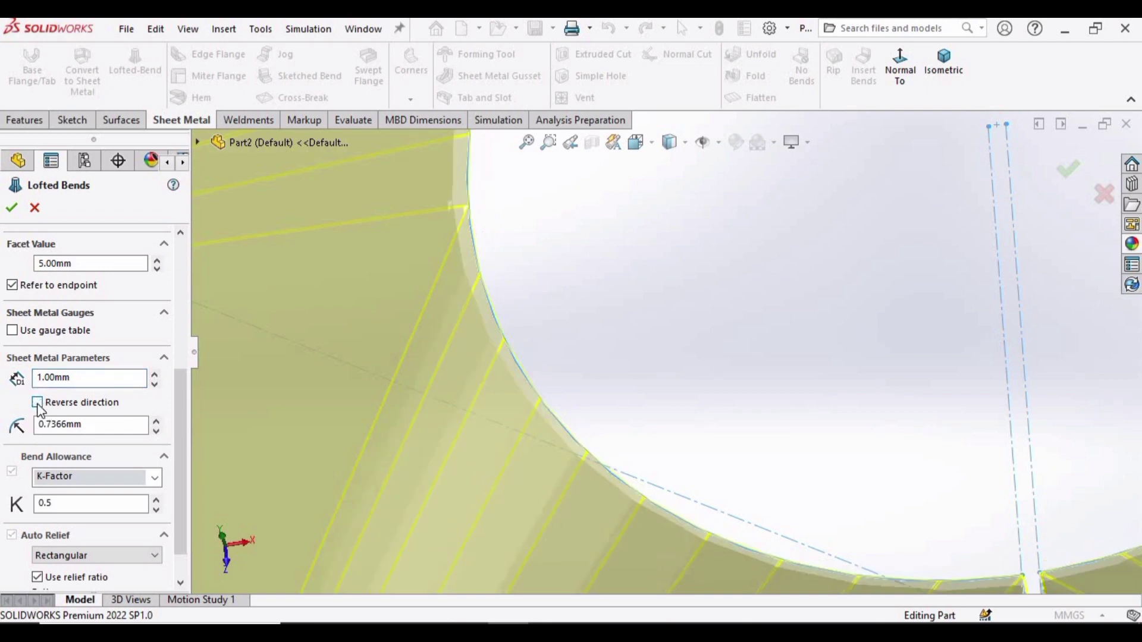
pyautogui.click(38, 404)
pyautogui.click(39, 404)
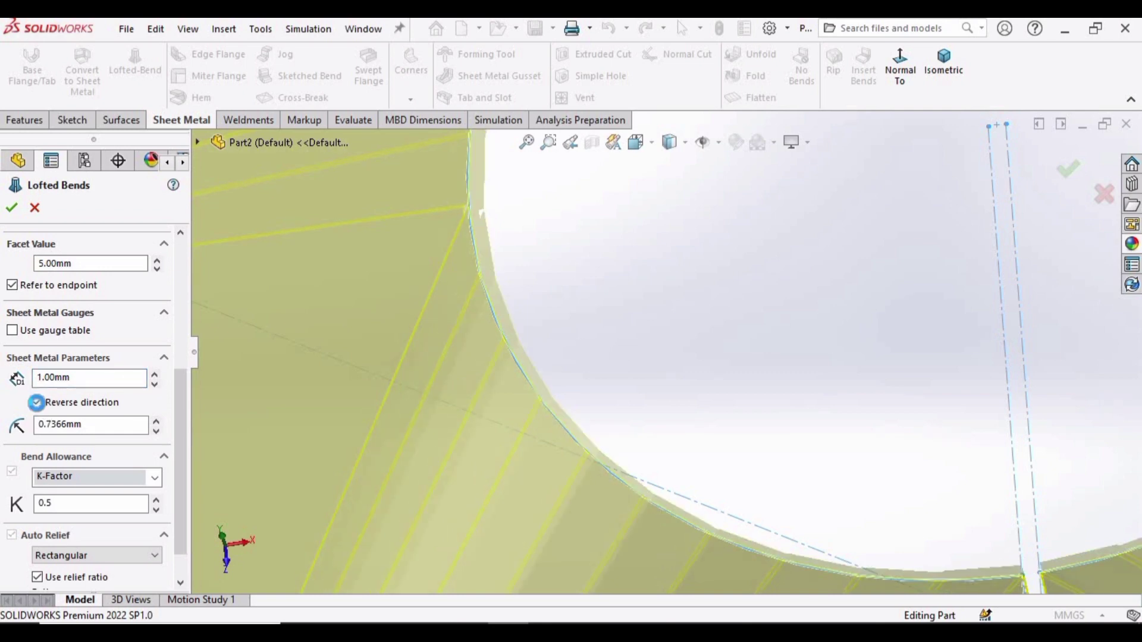
pyautogui.scroll(6, 701, 305)
pyautogui.scroll(4, 701, 304)
pyautogui.moveTo(654, 358); pyautogui.dragTo(692, 295, button='middle')
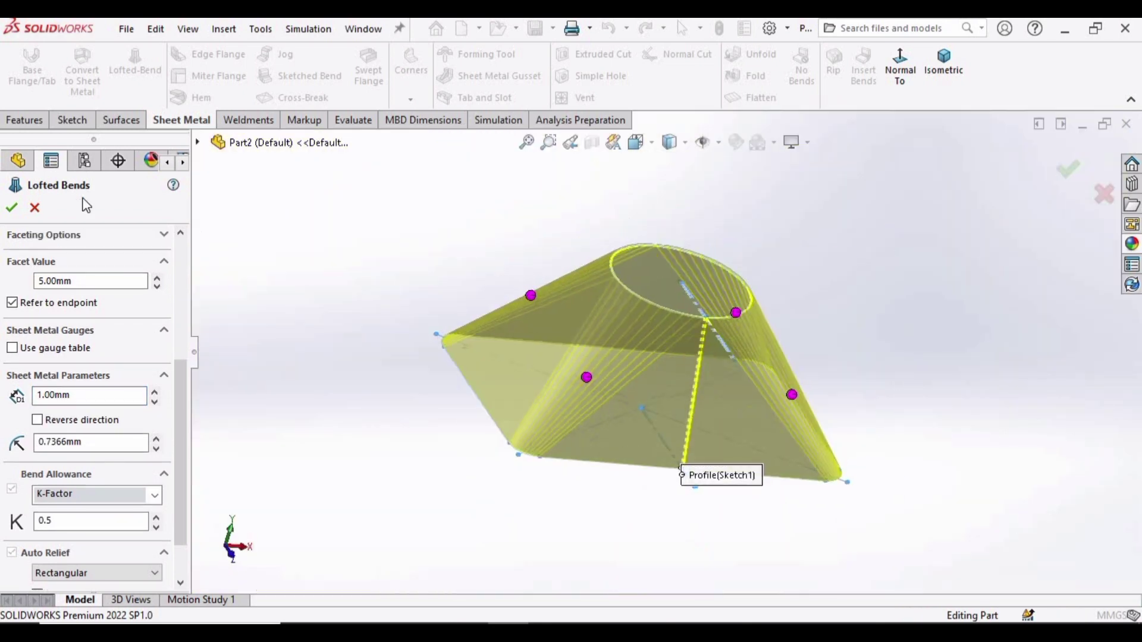
pyautogui.click(12, 208)
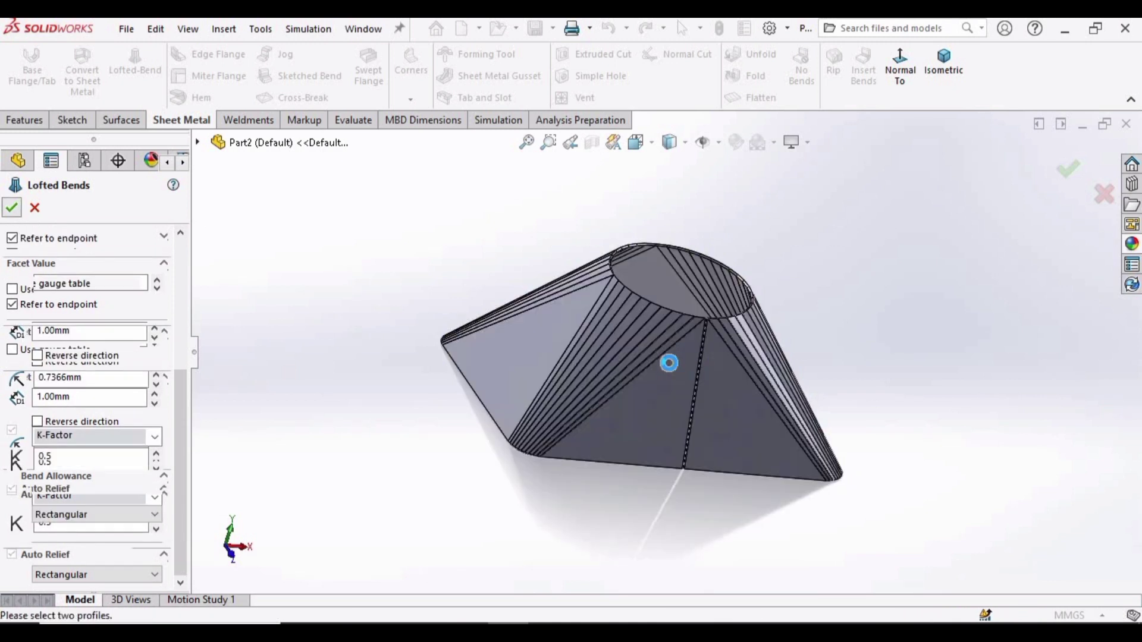
# Set the scene behind the lofted transition part to Plain White
pyautogui.scroll(-1, 666, 357)
pyautogui.scroll(-3, 726, 321)
pyautogui.scroll(3, 683, 327)
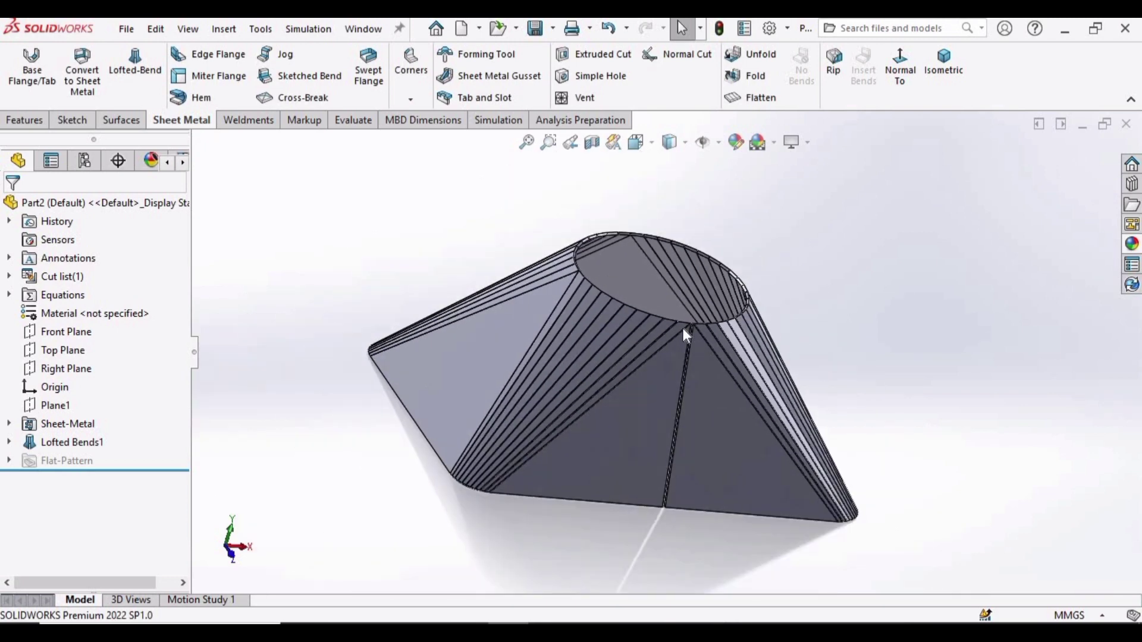
pyautogui.moveTo(683, 327); pyautogui.dragTo(810, 248, button='middle')
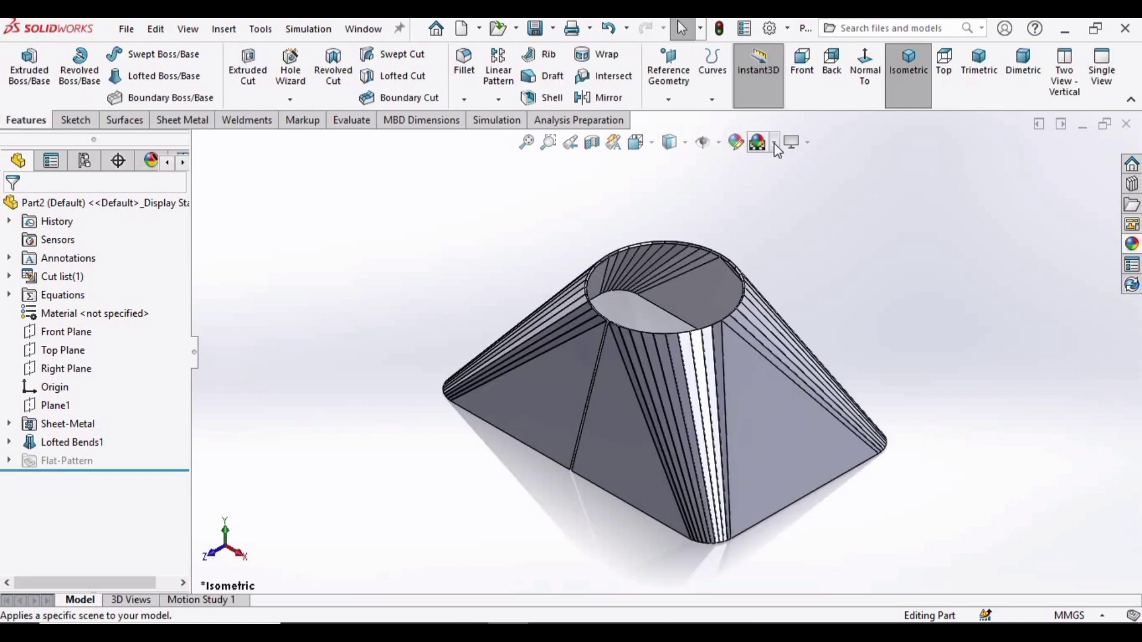
pyautogui.click(774, 143)
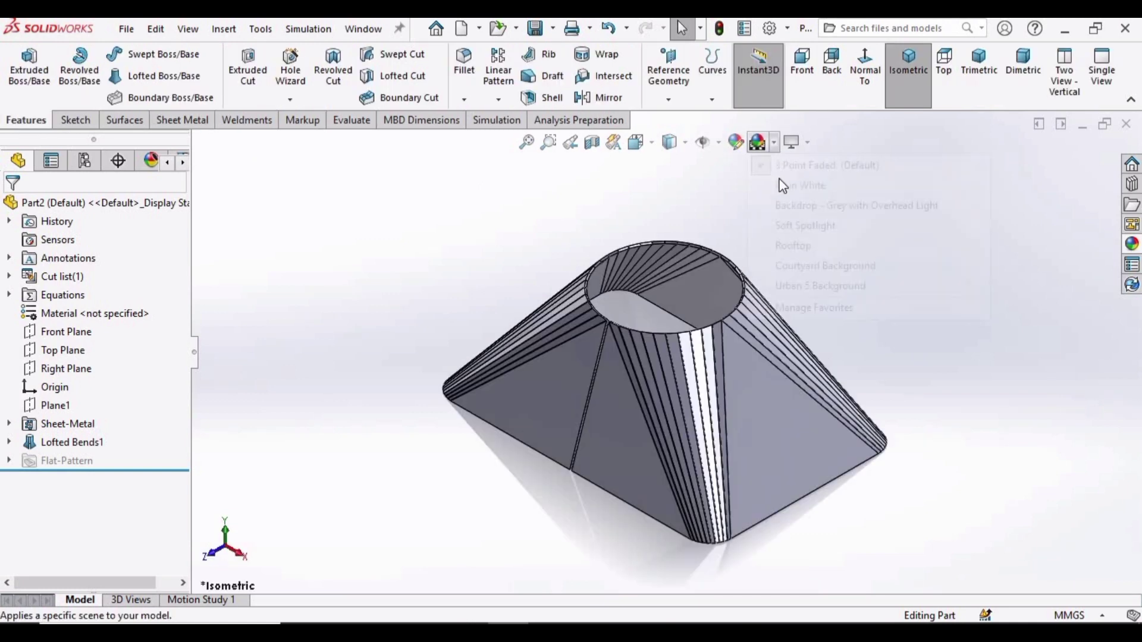
pyautogui.click(783, 194)
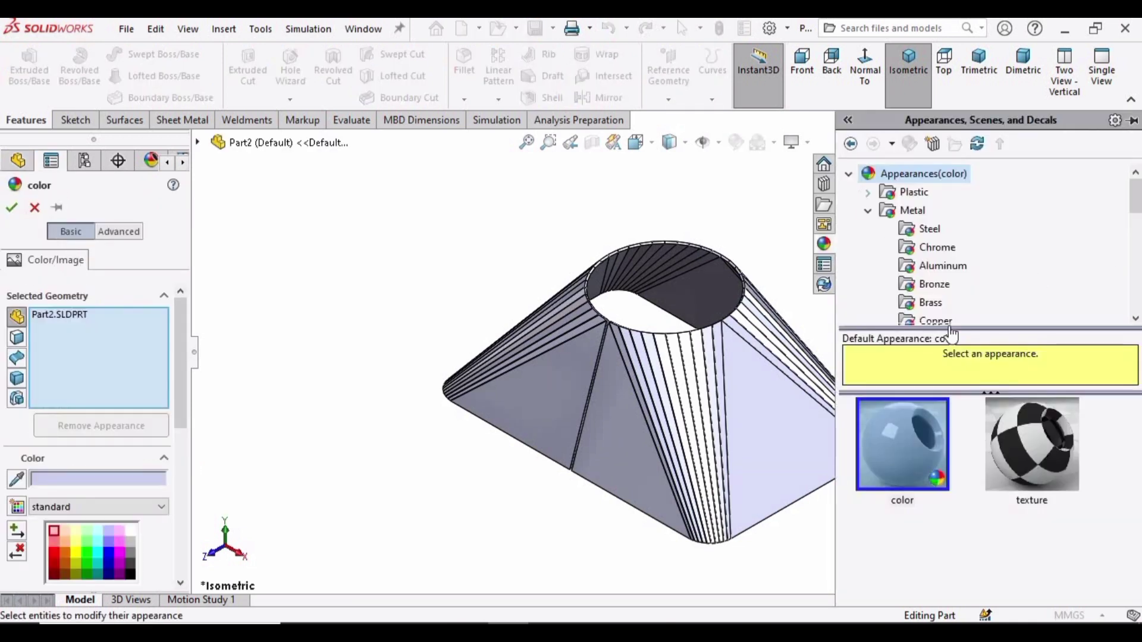
# Apply the machined steel appearance from the Steel metals to the whole part
pyautogui.click(930, 229)
pyautogui.scroll(-5, 1115, 496)
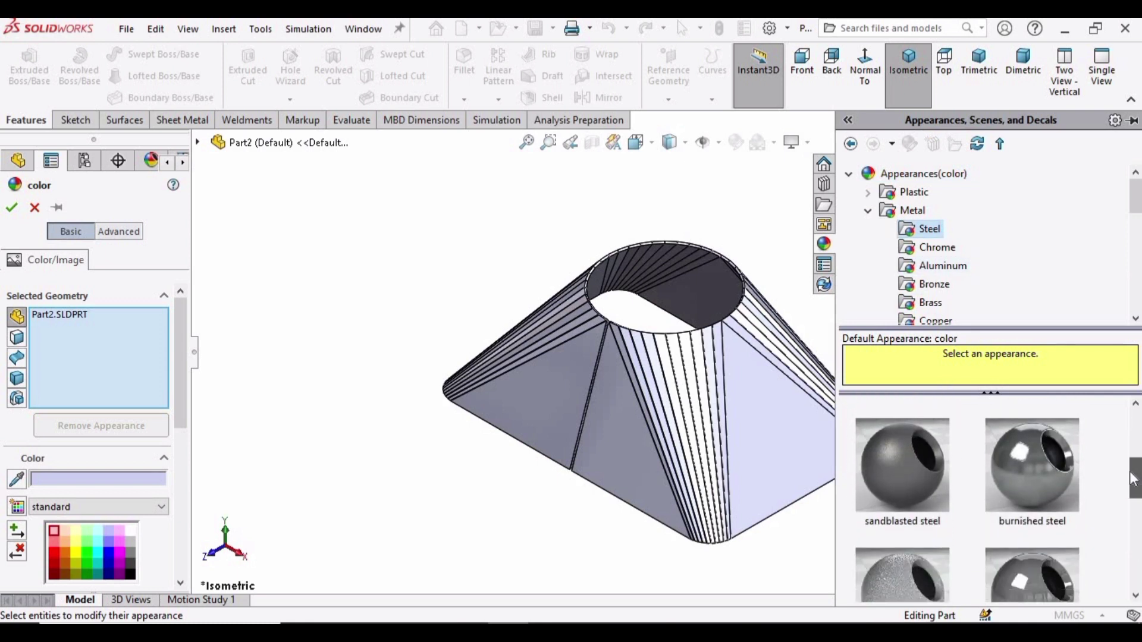
pyautogui.scroll(-5, 1116, 497)
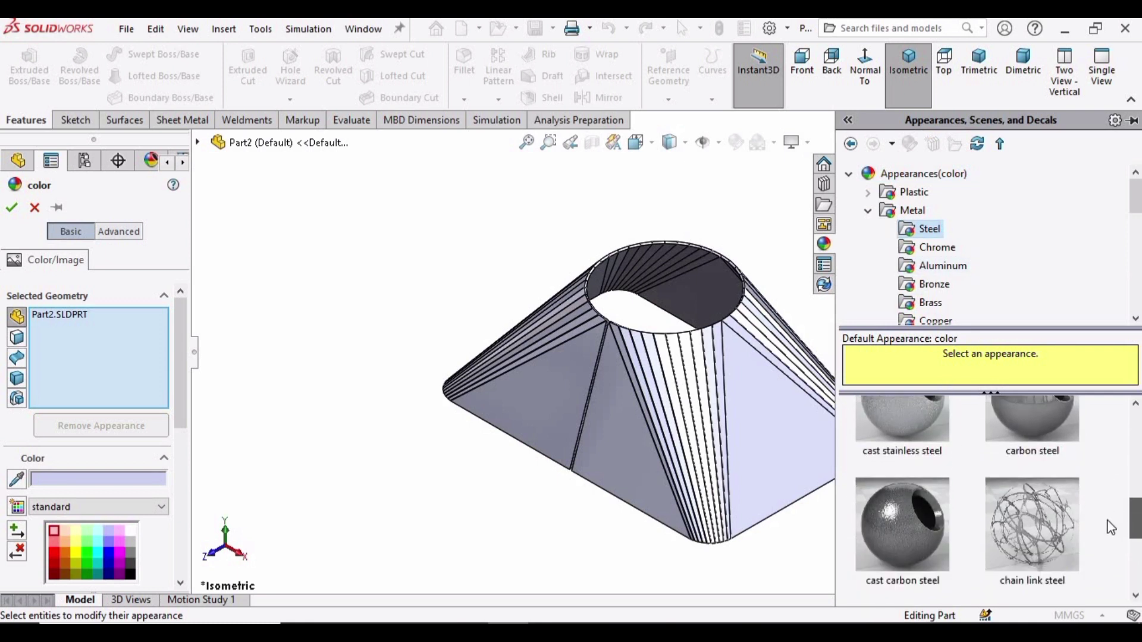
pyautogui.scroll(-2, 1104, 547)
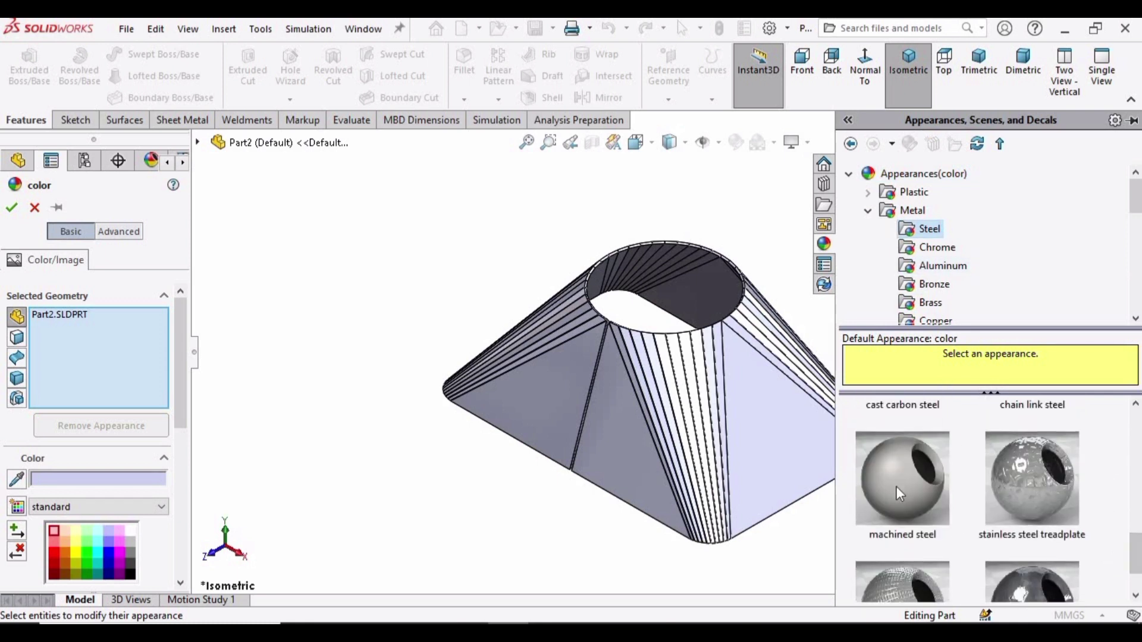
pyautogui.click(895, 486)
pyautogui.click(12, 208)
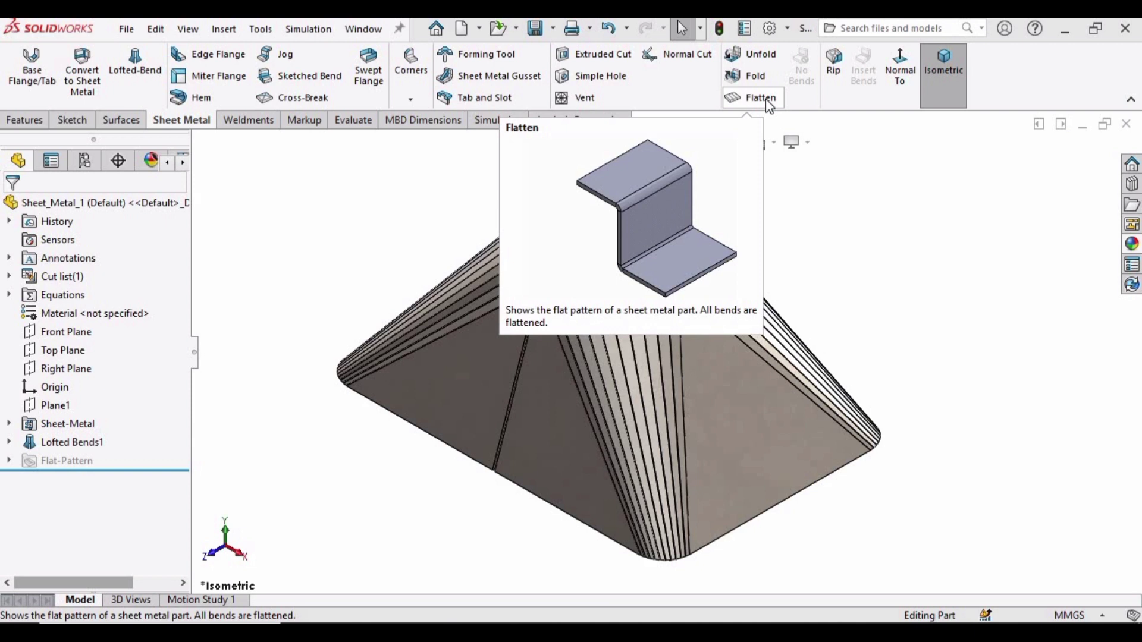
# Flatten the lofted sheet metal transition to show its flat pattern and inspect it from another angle
pyautogui.click(765, 99)
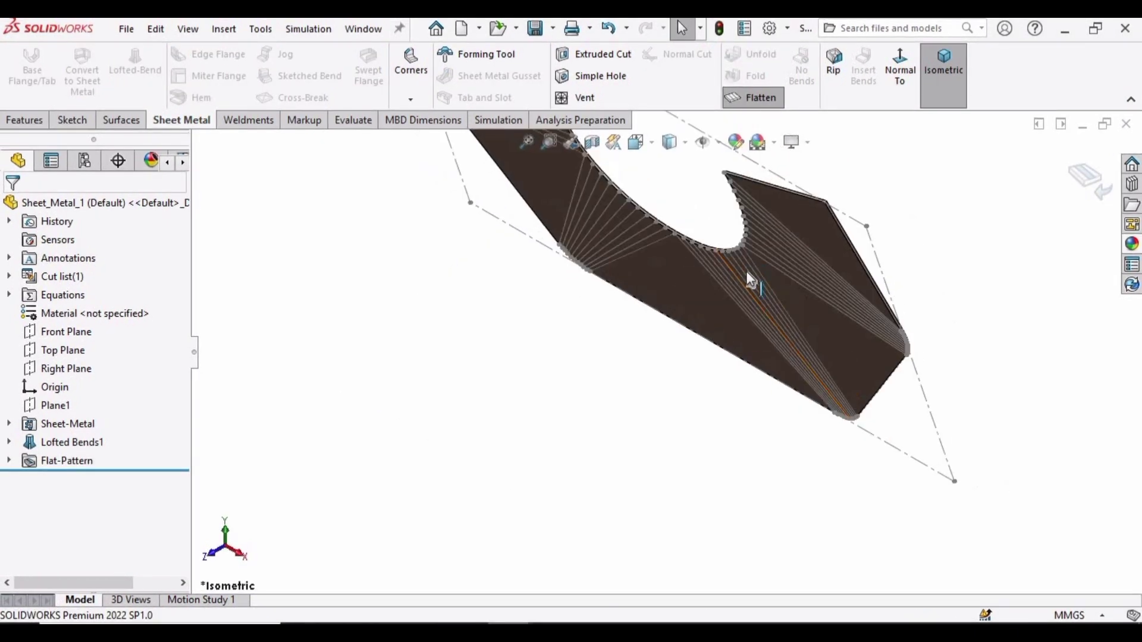
pyautogui.rightClick(937, 288)
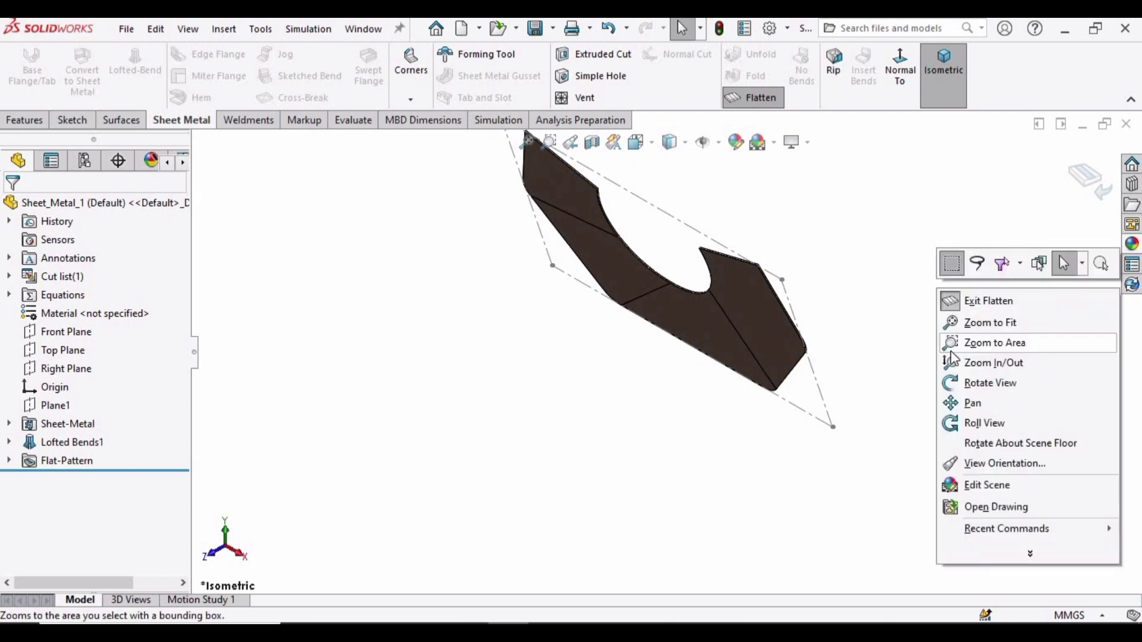
pyautogui.click(990, 381)
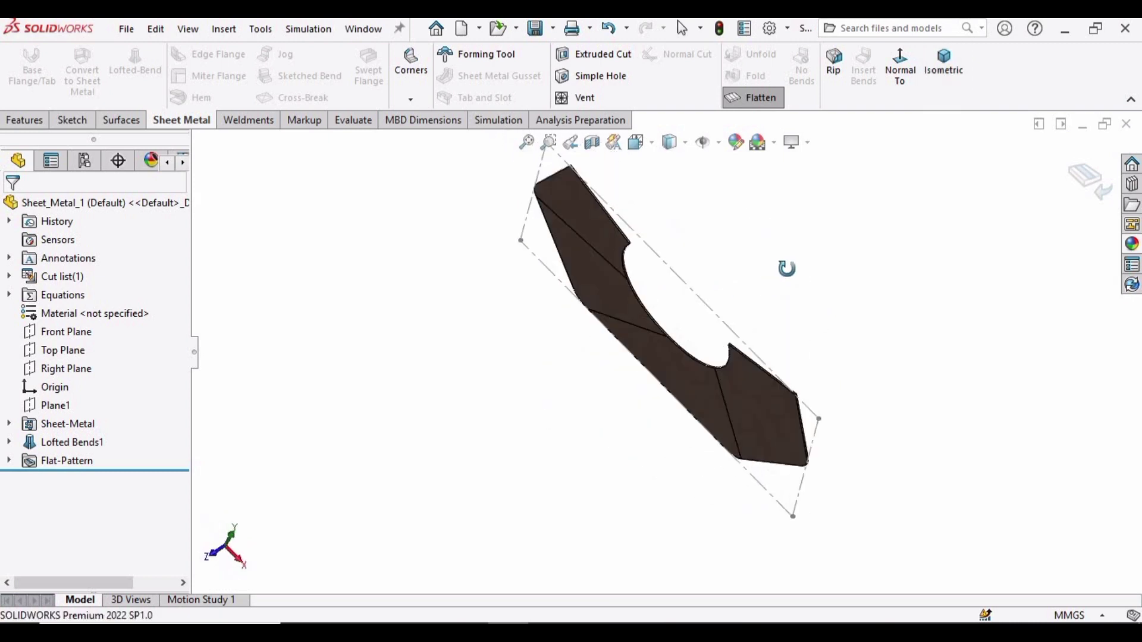